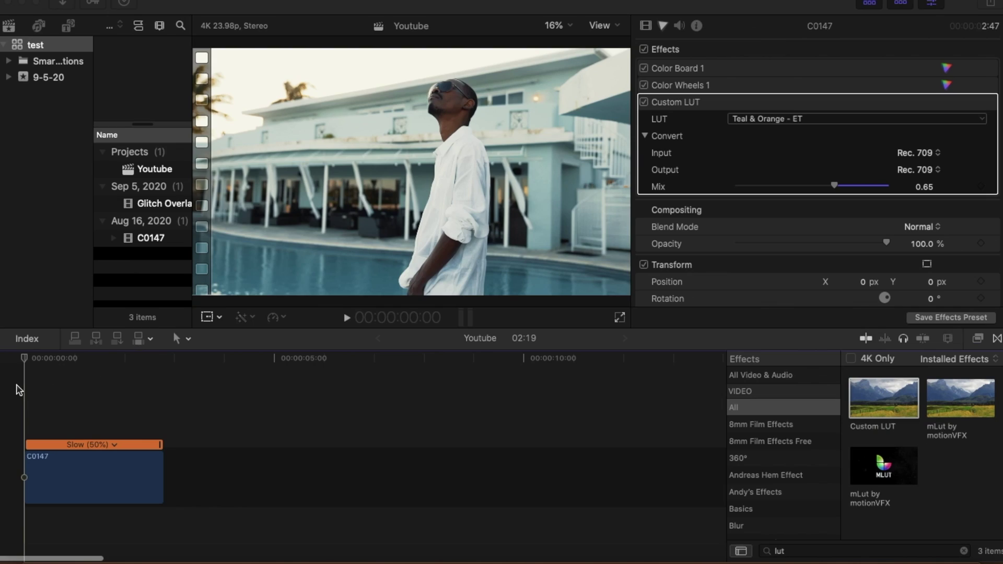
# Step: Play through clip C0147, then scrub back and return the playhead to the timeline start
pyautogui.click(19, 390)
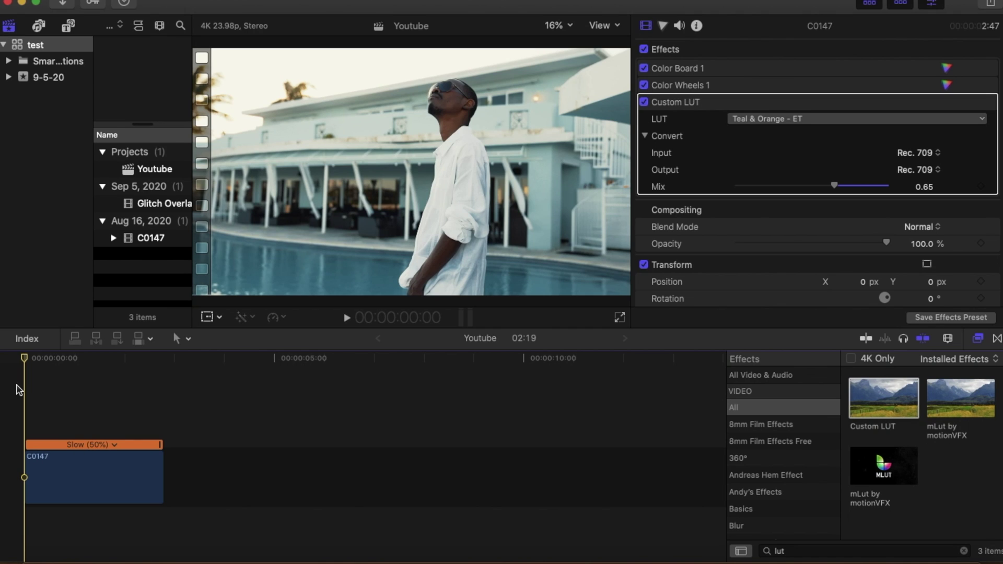
pyautogui.press('space')
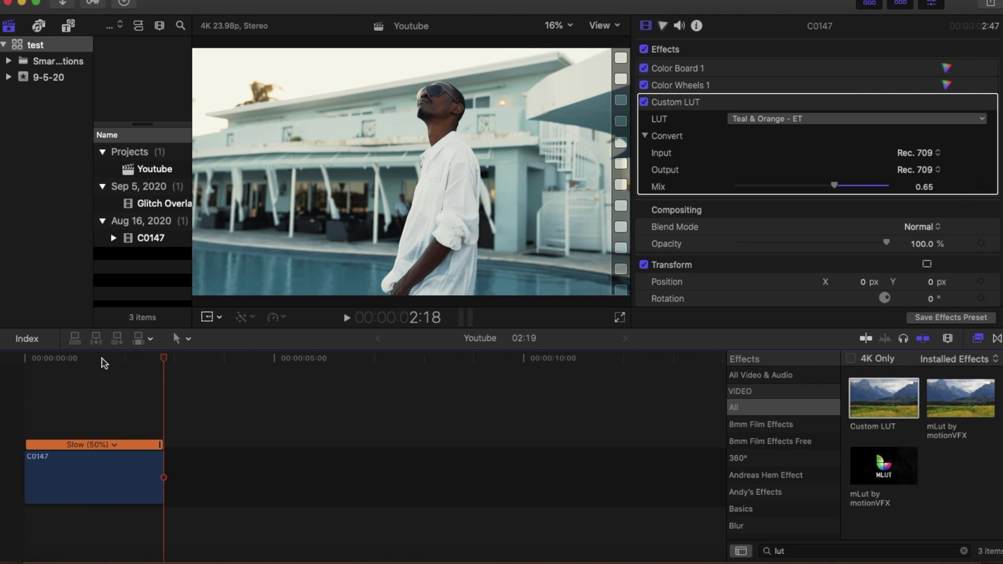
pyautogui.moveTo(163, 369); pyautogui.dragTo(81, 372)
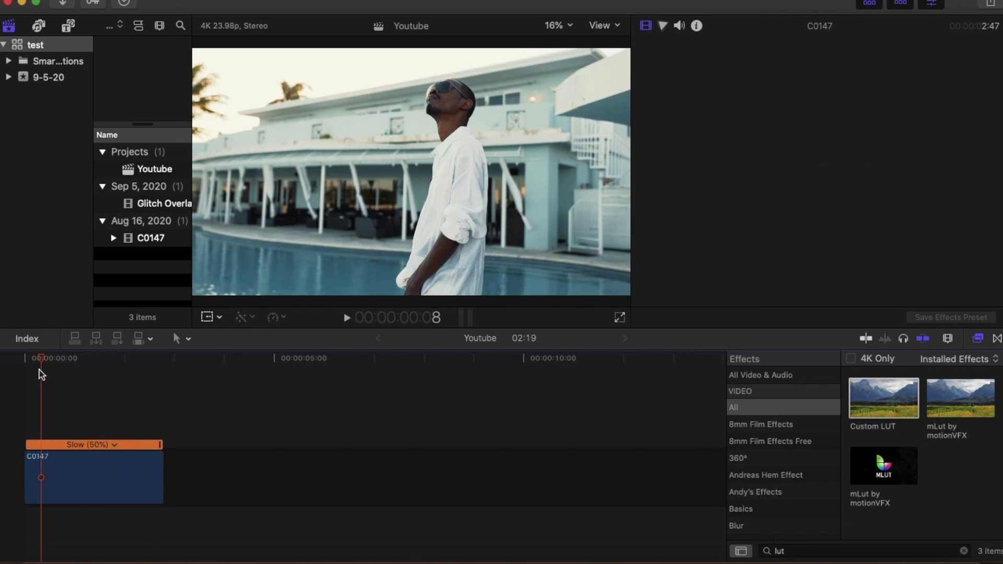
pyautogui.click(24, 417)
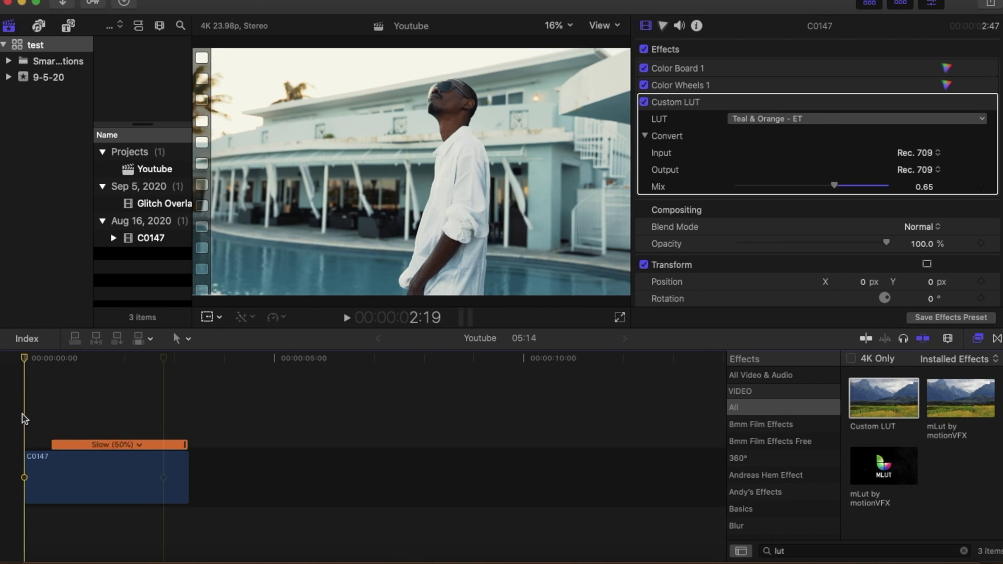
# Step: Stack a connected copy of C0147 above the original and fit the project in the timeline
pyautogui.moveTo(67, 475); pyautogui.dragTo(69, 372)
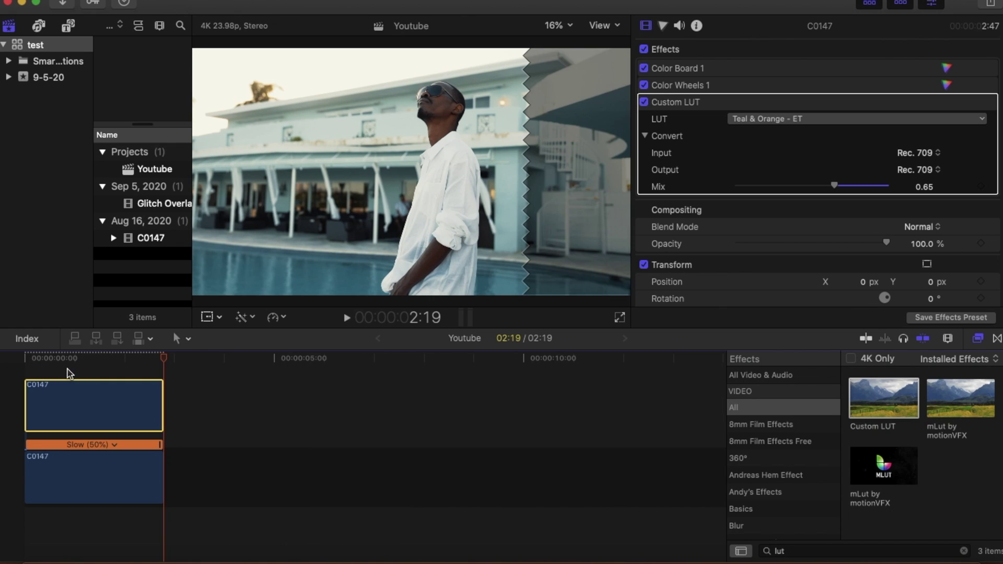
pyautogui.click(26, 373)
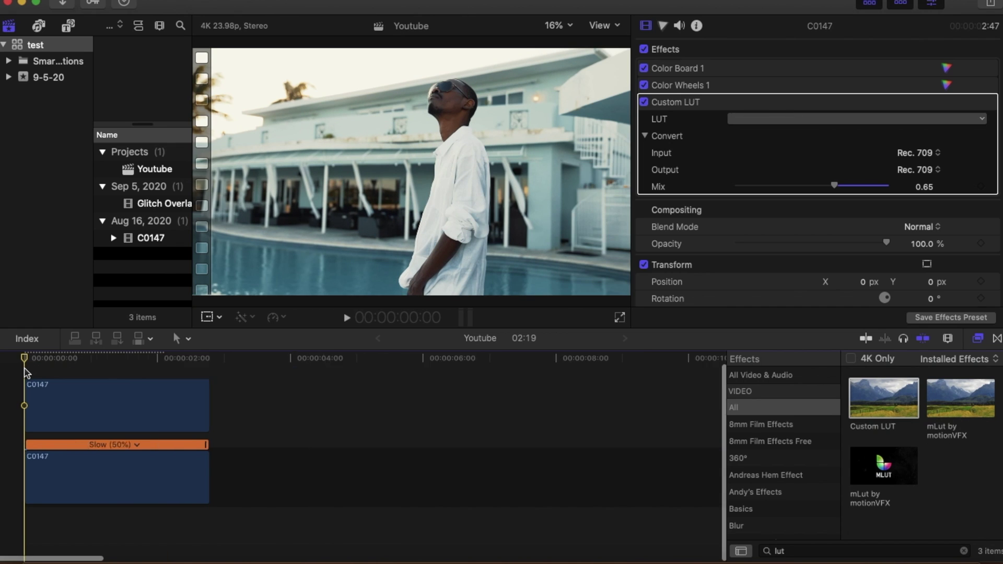
pyautogui.hotkey('shift', 'z')
pyautogui.press('super+minus')
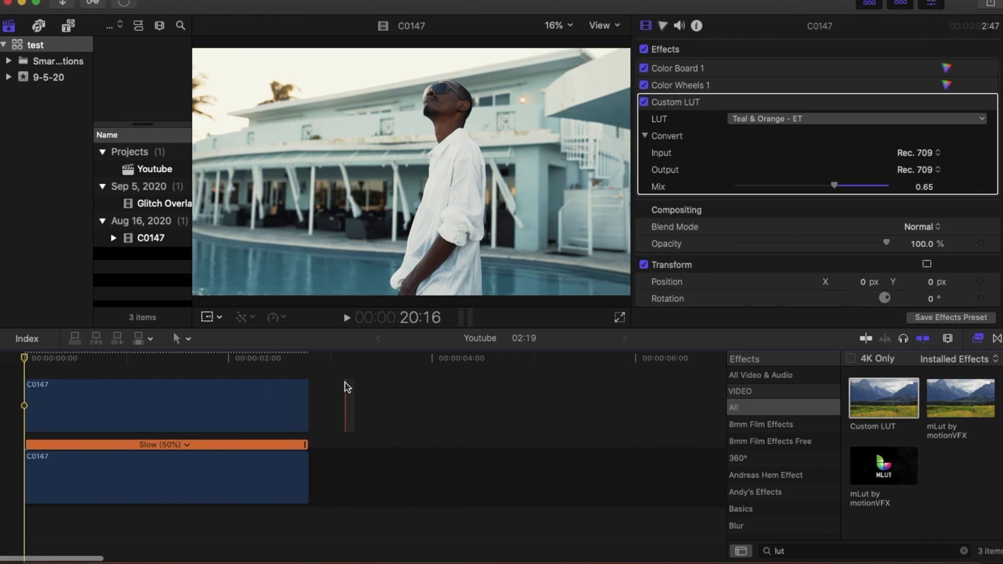
pyautogui.doubleClick(792, 551)
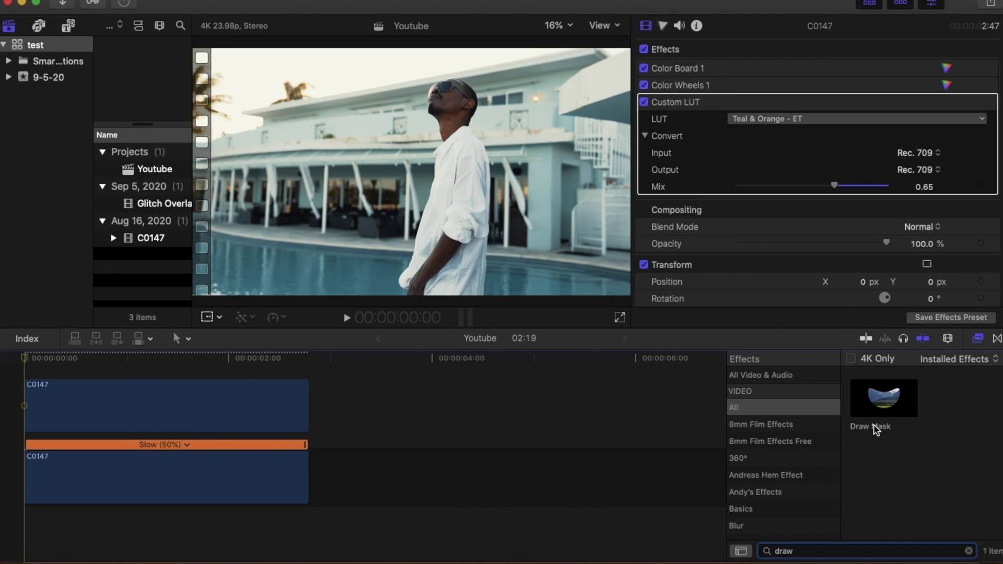
# Step: Apply Draw Mask to the upper C0147 clip, set its first point at the collar, and view at 50%
pyautogui.moveTo(875, 429)
pyautogui.mouseDown()
pyautogui.moveTo(324, 376)
pyautogui.moveTo(150, 394)
pyautogui.moveTo(117, 411)
pyautogui.mouseUp()
pyautogui.click(49, 407)
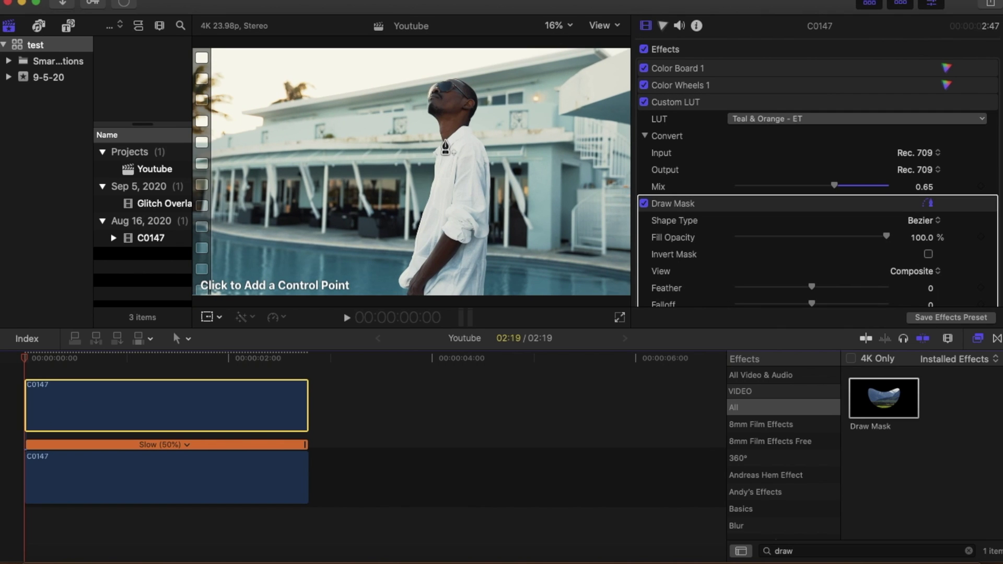
pyautogui.click(443, 142)
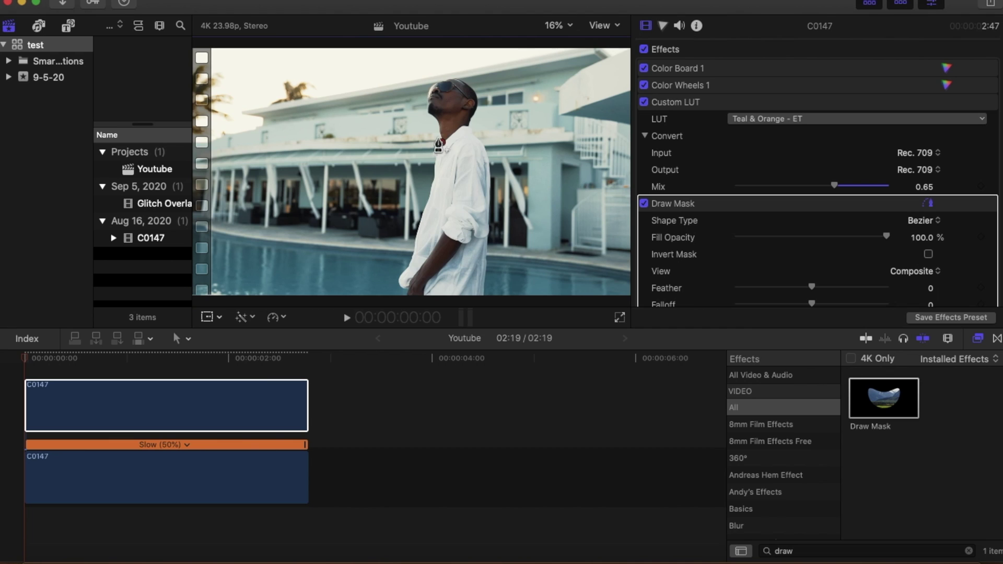
pyautogui.click(566, 23)
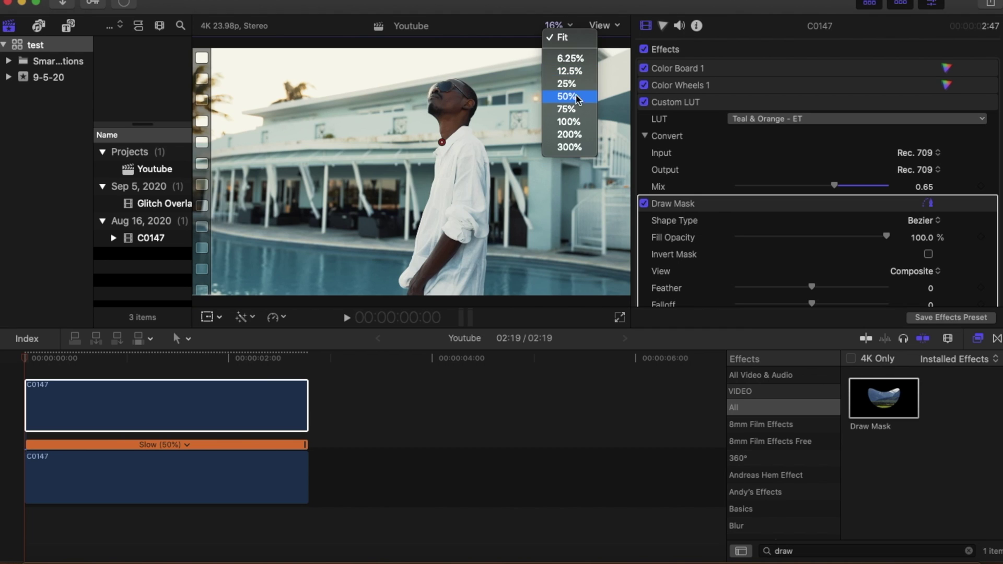
pyautogui.click(576, 100)
pyautogui.moveTo(610, 172); pyautogui.dragTo(610, 168)
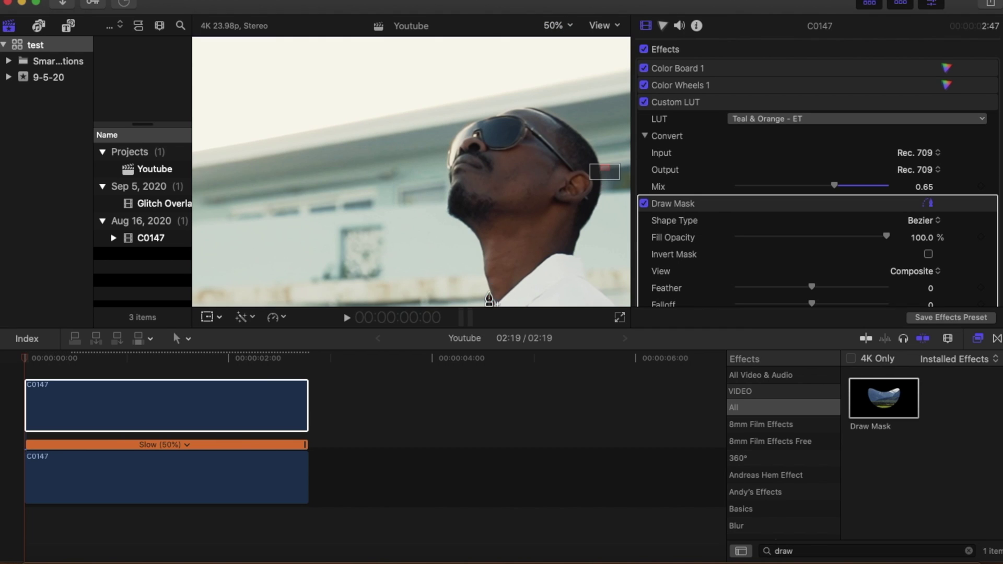
# Step: Trace mask points along the neck, chin, face, forehead and over the top of the head
pyautogui.click(490, 302)
pyautogui.click(489, 293)
pyautogui.click(485, 269)
pyautogui.click(482, 248)
pyautogui.click(478, 240)
pyautogui.click(468, 224)
pyautogui.click(453, 212)
pyautogui.click(454, 134)
pyautogui.click(468, 125)
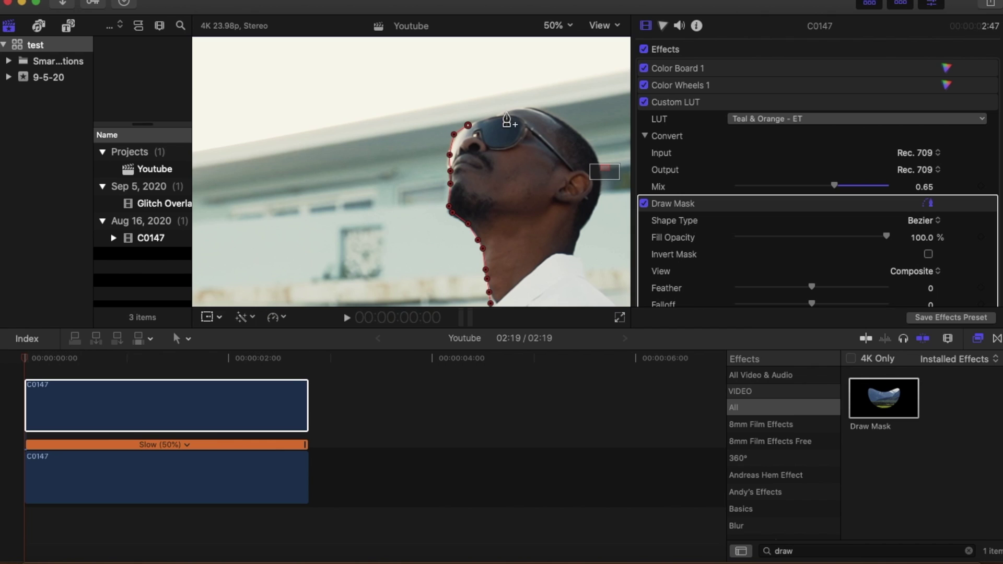
pyautogui.click(489, 115)
pyautogui.click(507, 111)
pyautogui.click(524, 104)
pyautogui.click(550, 115)
# Step: Continue the mask down the back of the head and the right side of the neck
pyautogui.moveTo(608, 179); pyautogui.dragTo(611, 181)
pyautogui.click(534, 126)
pyautogui.click(532, 150)
pyautogui.click(525, 171)
pyautogui.click(515, 188)
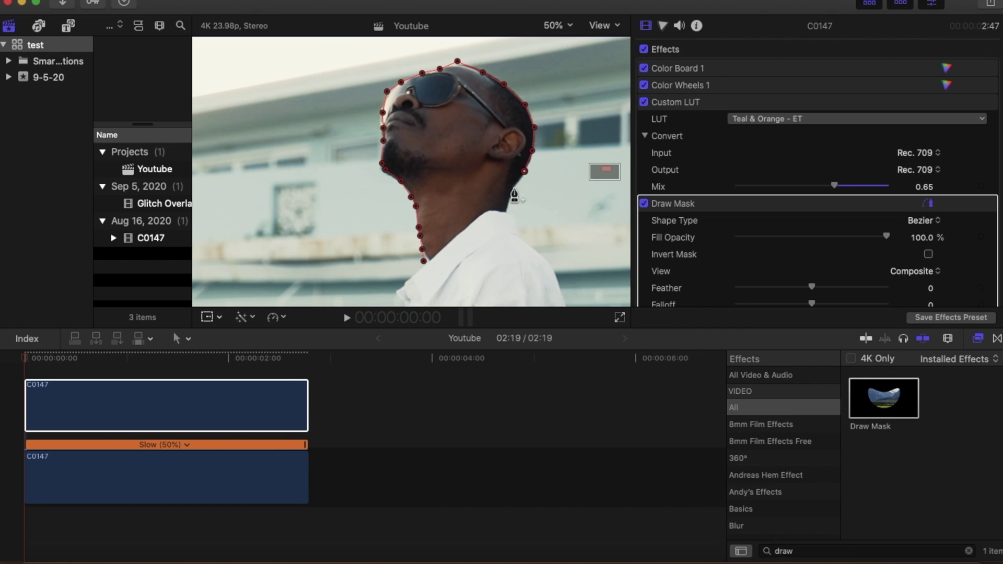
pyautogui.click(512, 215)
pyautogui.click(519, 234)
pyautogui.click(542, 247)
# Step: At 25% viewer zoom, extend the mask down the shirt's right edge
pyautogui.click(557, 25)
pyautogui.click(568, 92)
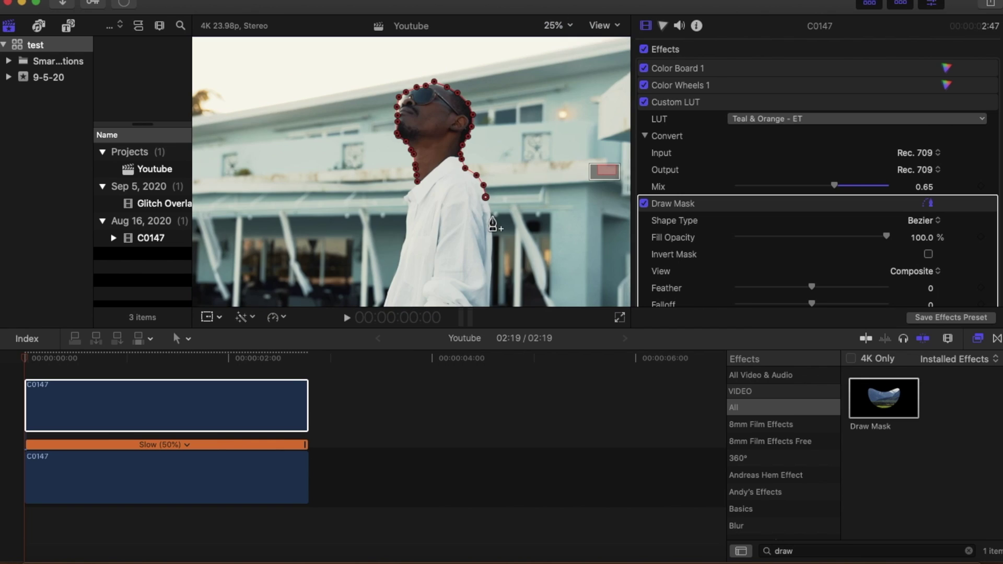
pyautogui.moveTo(605, 172); pyautogui.dragTo(608, 187)
pyautogui.click(487, 205)
pyautogui.click(483, 244)
pyautogui.click(481, 272)
# Step: Outline the shirt's lower and left edges back up toward the starting point
pyautogui.click(408, 303)
pyautogui.click(409, 292)
pyautogui.click(398, 291)
pyautogui.click(395, 280)
pyautogui.click(403, 269)
pyautogui.click(414, 255)
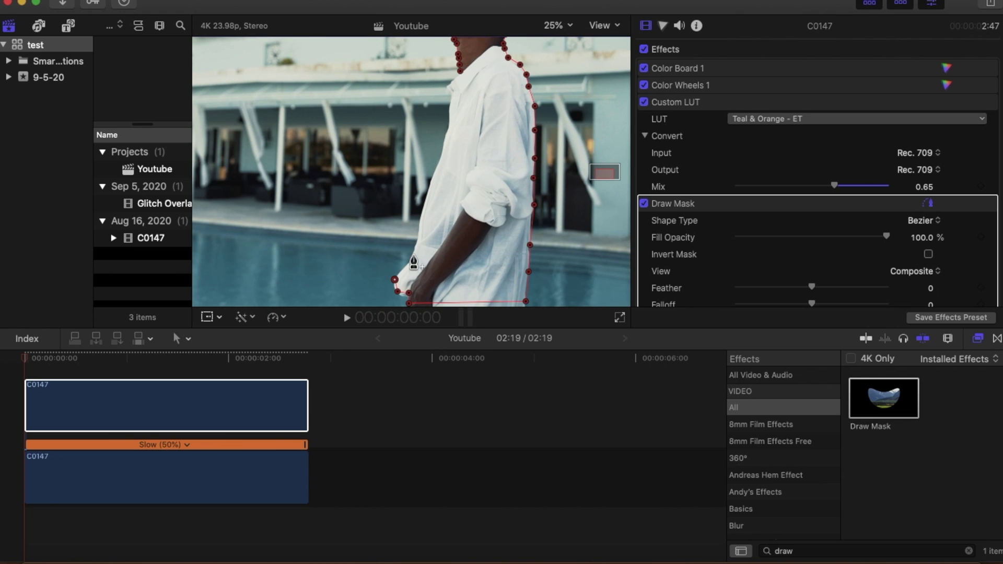
pyautogui.click(419, 228)
pyautogui.click(439, 180)
pyautogui.click(448, 137)
pyautogui.click(453, 97)
pyautogui.click(459, 72)
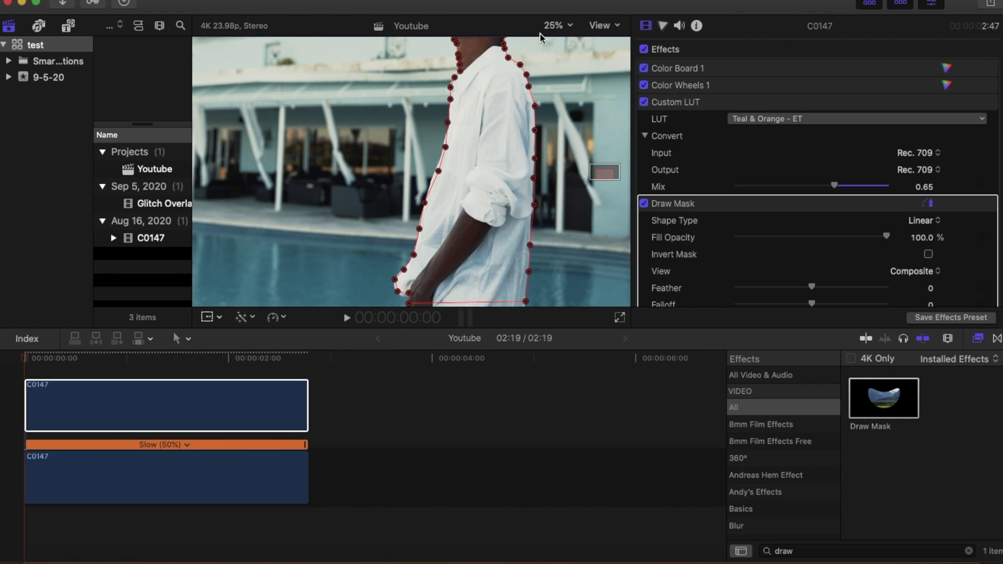
# Step: Close the mask outline and pull its bottom edge below the frame
pyautogui.click(557, 25)
pyautogui.click(562, 41)
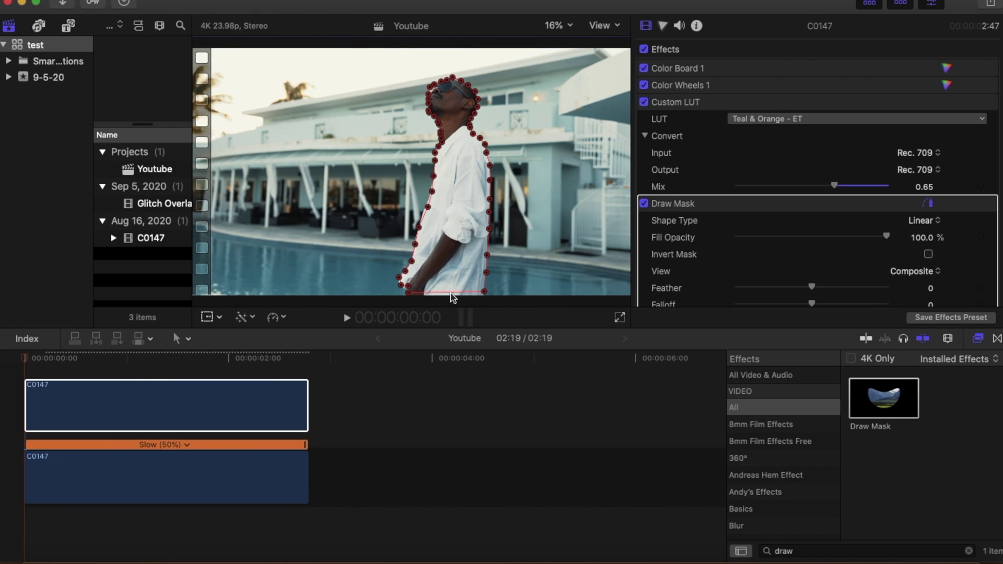
pyautogui.moveTo(453, 293); pyautogui.dragTo(456, 307)
# Step: At frame 15, realign mask control point 47 with the man's arm
pyautogui.scroll(-5, 788, 161)
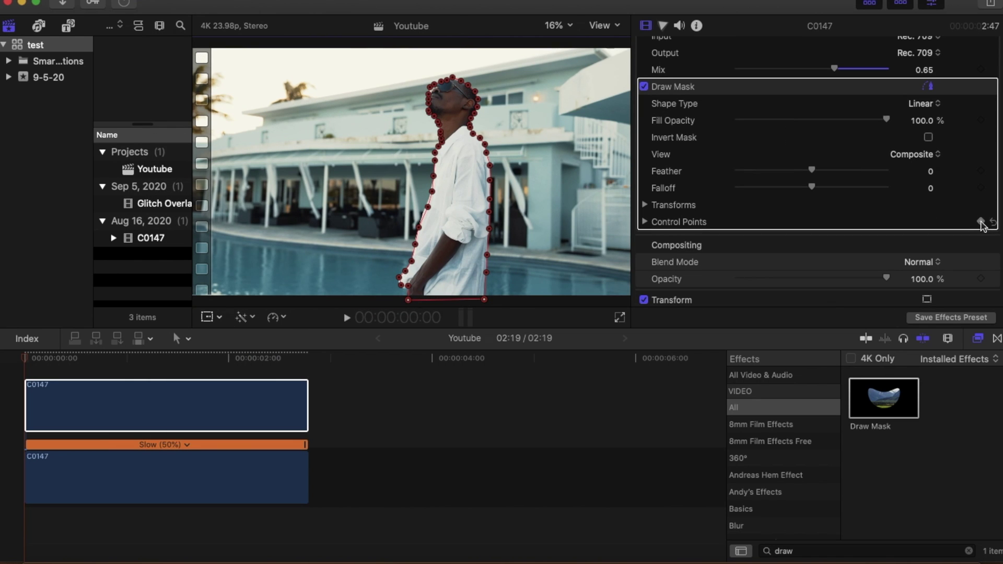
pyautogui.click(645, 205)
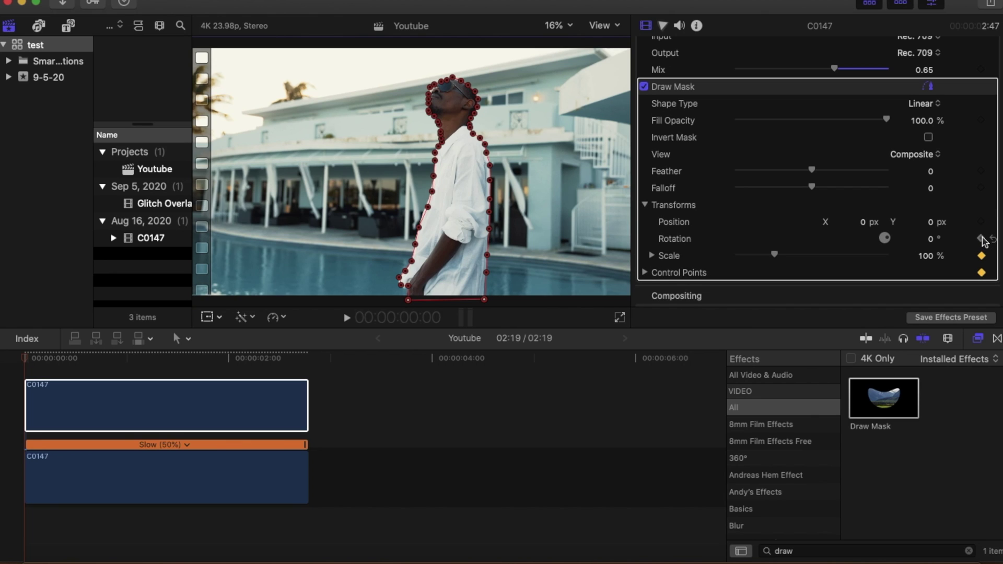
pyautogui.click(645, 205)
pyautogui.moveTo(25, 361); pyautogui.dragTo(88, 358)
pyautogui.click(414, 260)
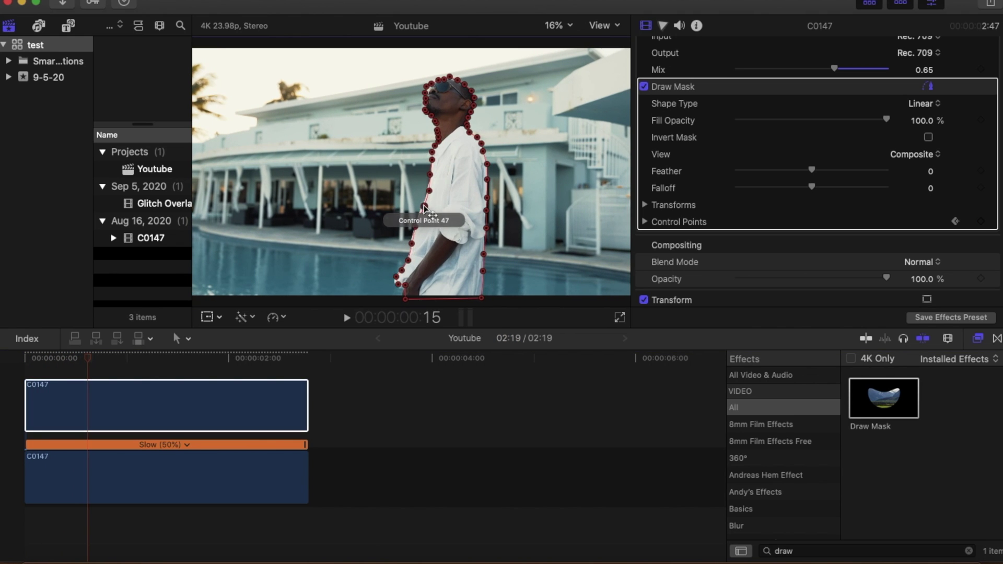
pyautogui.moveTo(424, 205); pyautogui.dragTo(422, 205)
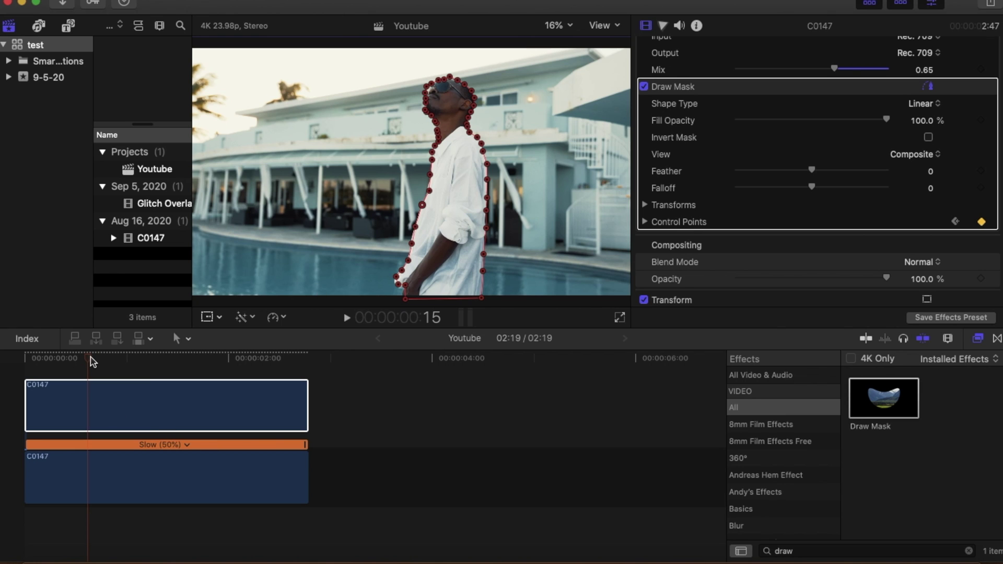
# Step: At 1:13, refit a lower-left mask point, then step toward 2:05 and play back to check
pyautogui.moveTo(90, 361); pyautogui.dragTo(181, 358)
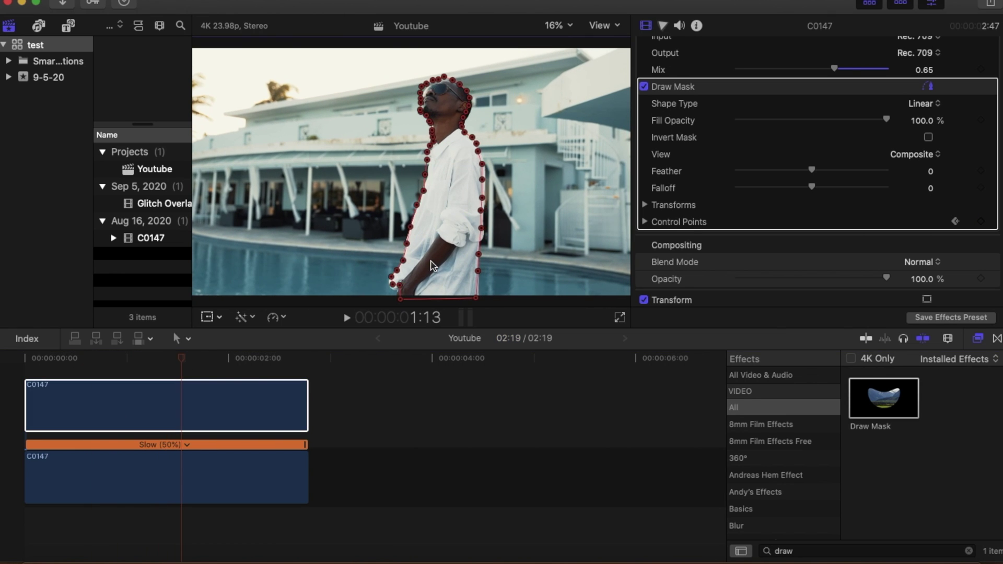
pyautogui.moveTo(401, 285); pyautogui.dragTo(402, 286)
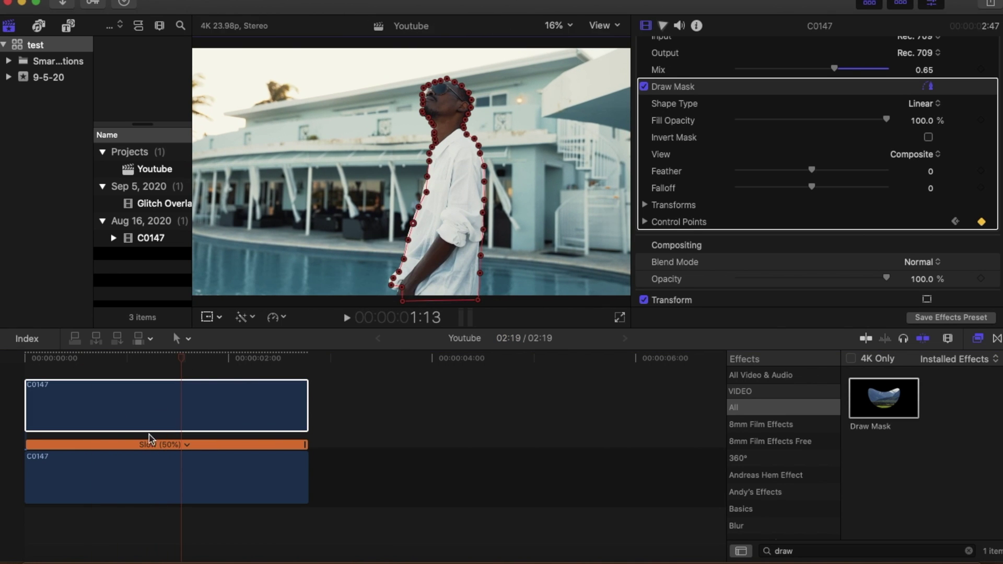
pyautogui.click(249, 418)
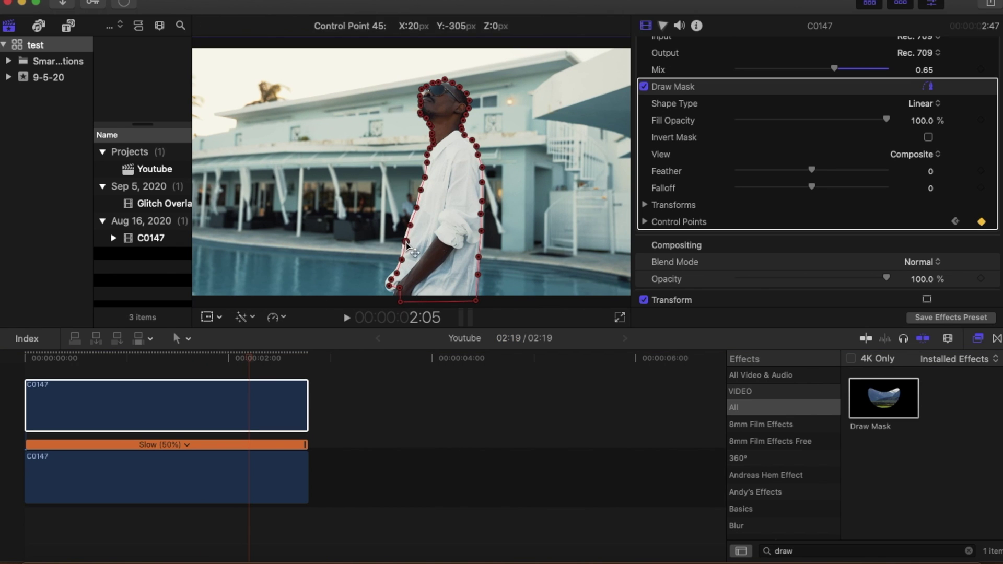
pyautogui.click(264, 413)
pyautogui.click(287, 413)
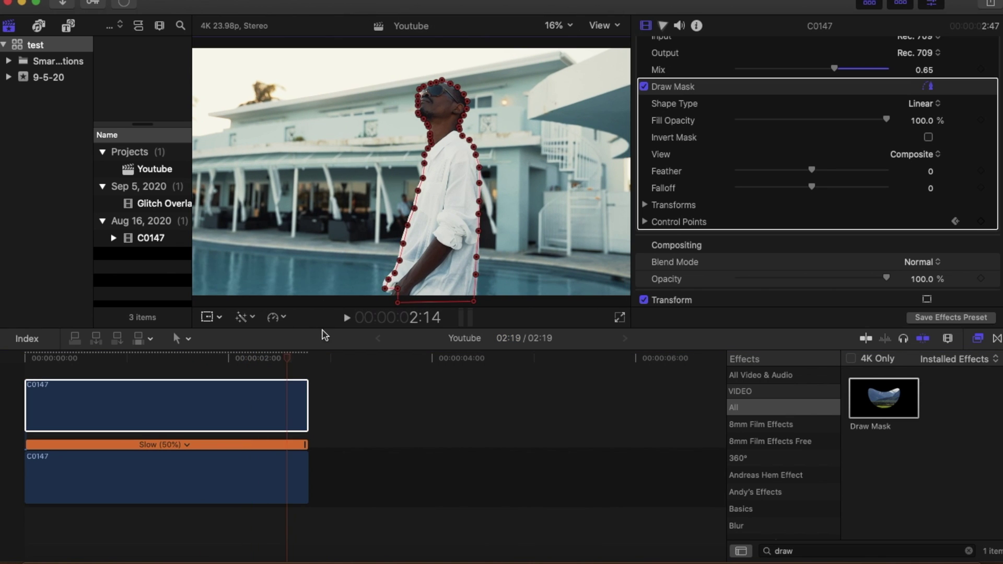
pyautogui.click(347, 317)
pyautogui.press('Home')
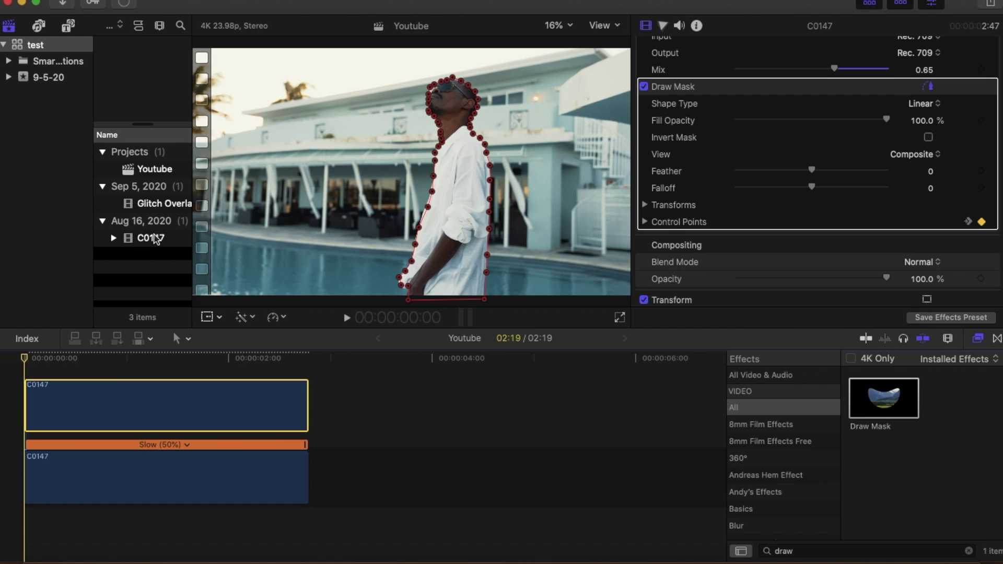
# Step: Open Glitch Overlay Pack #2 and narrow its selected range from both ends
pyautogui.click(150, 209)
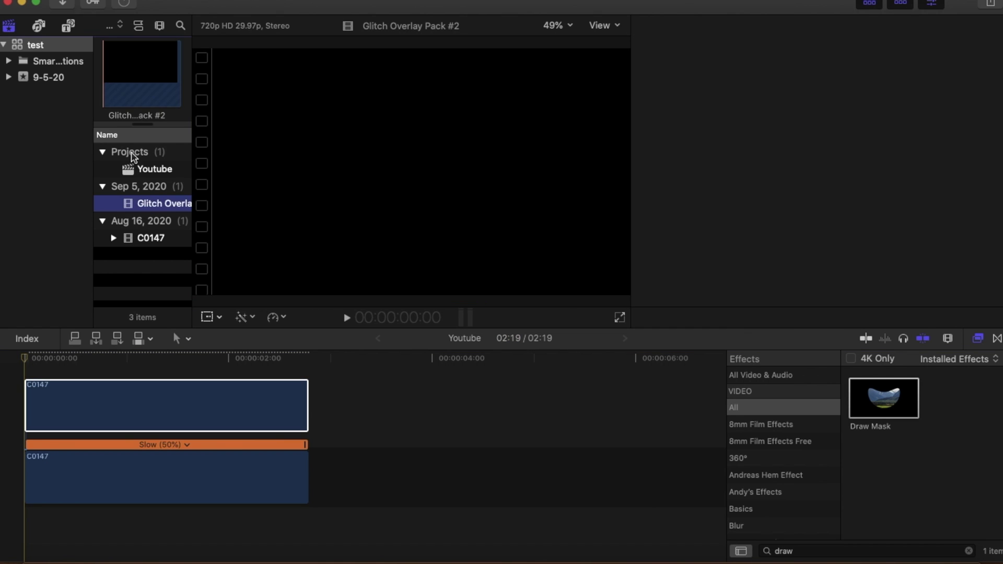
pyautogui.click(111, 95)
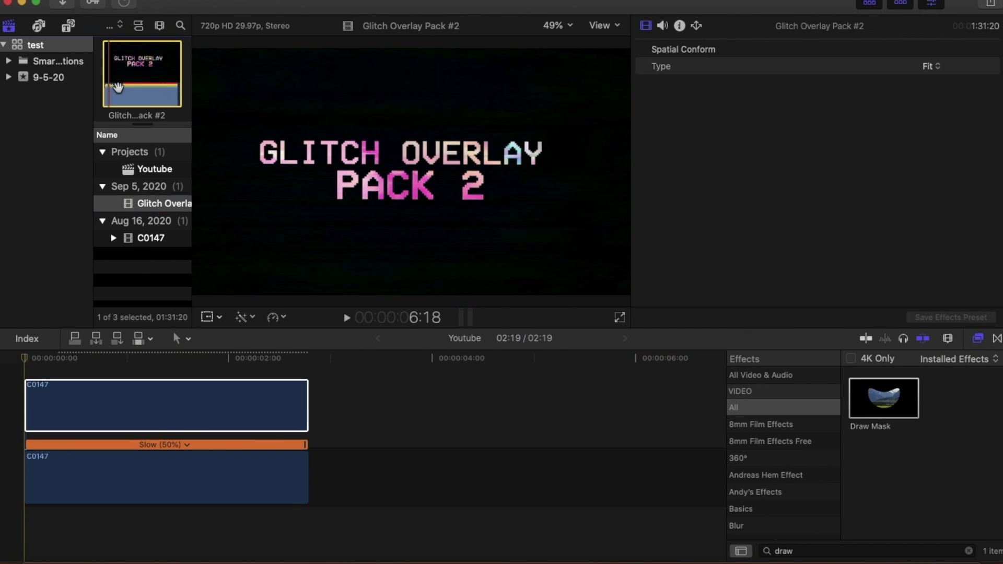
pyautogui.moveTo(102, 89); pyautogui.dragTo(114, 86)
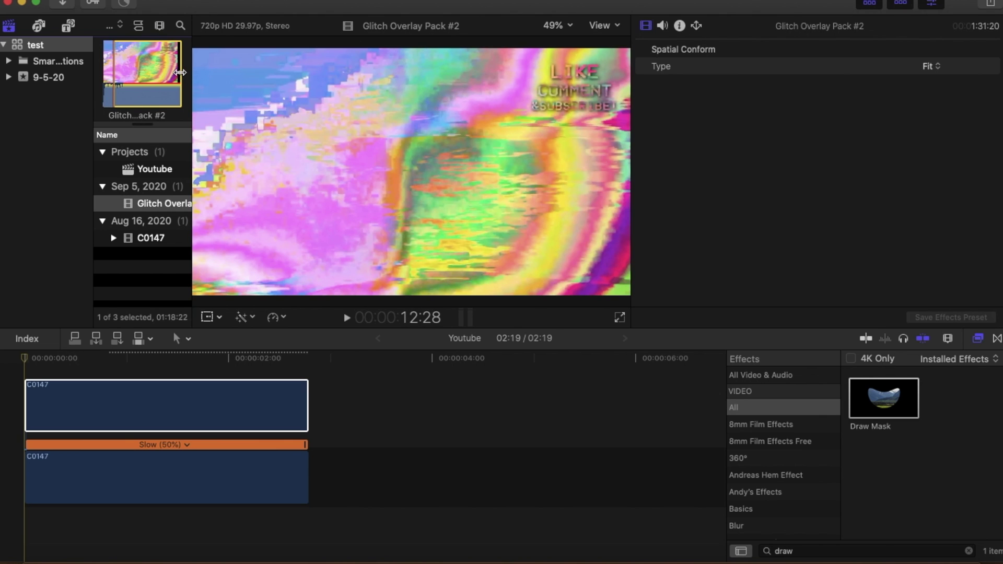
pyautogui.moveTo(181, 72); pyautogui.dragTo(92, 360)
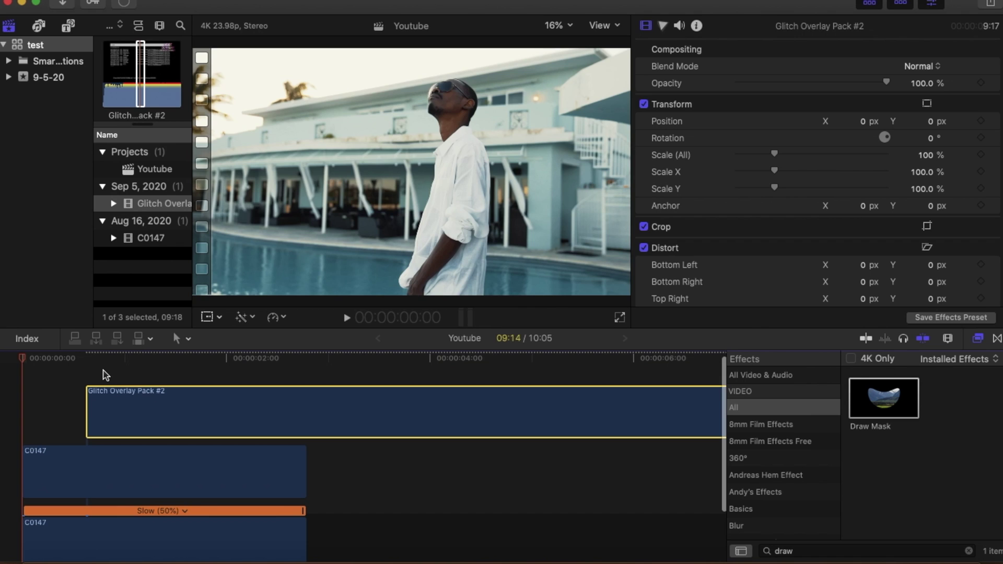
# Step: Place the Glitch Overlay Pack #2 clip beneath the masked C0147, trimmed to 2:19, and select it
pyautogui.click(102, 366)
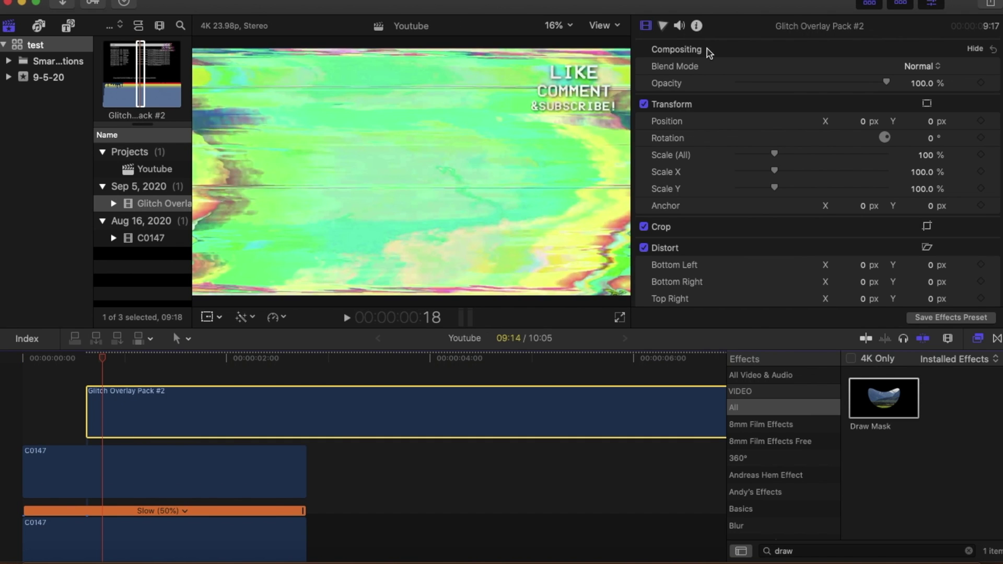
pyautogui.moveTo(212, 410); pyautogui.dragTo(137, 487)
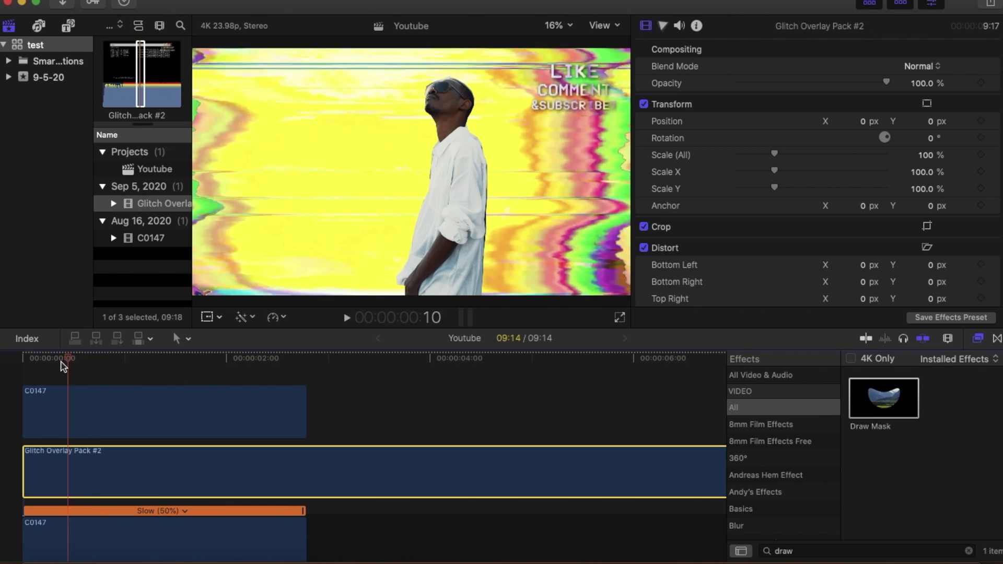
pyautogui.press('space')
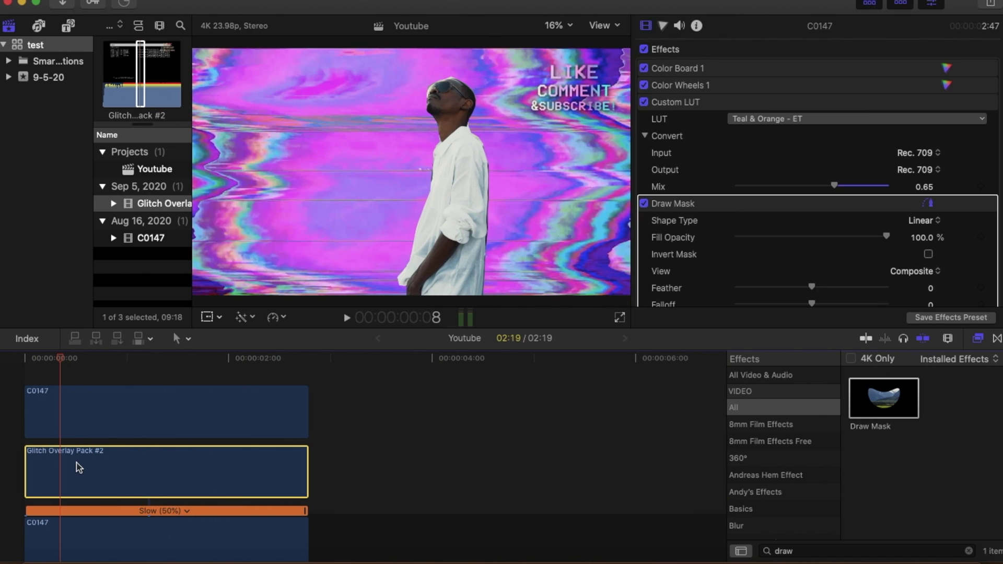
pyautogui.click(78, 467)
# Step: Set the glitch overlay's Compositing Blend Mode to Vivid Light
pyautogui.scroll(-2, 825, 240)
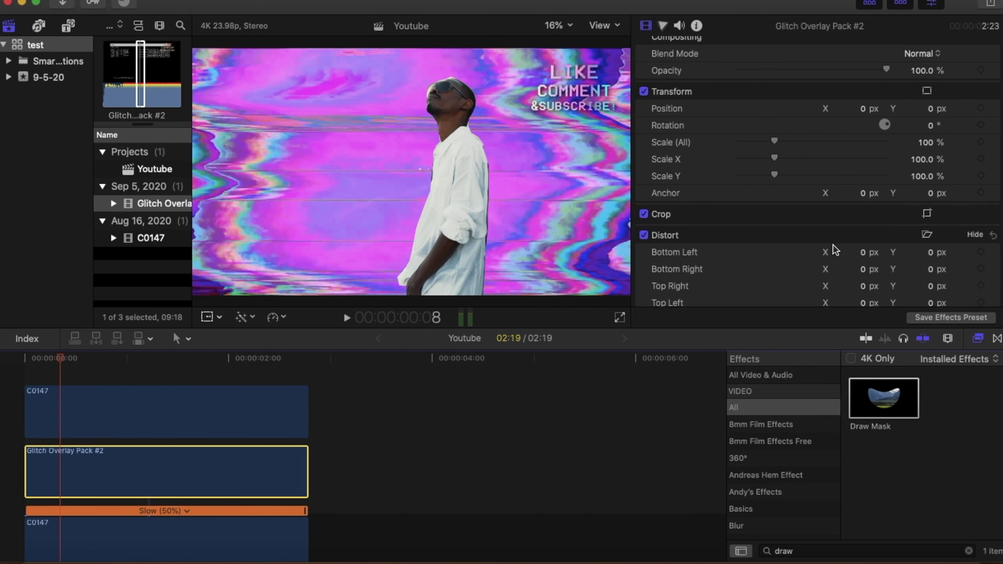
pyautogui.scroll(2, 831, 248)
pyautogui.click(928, 66)
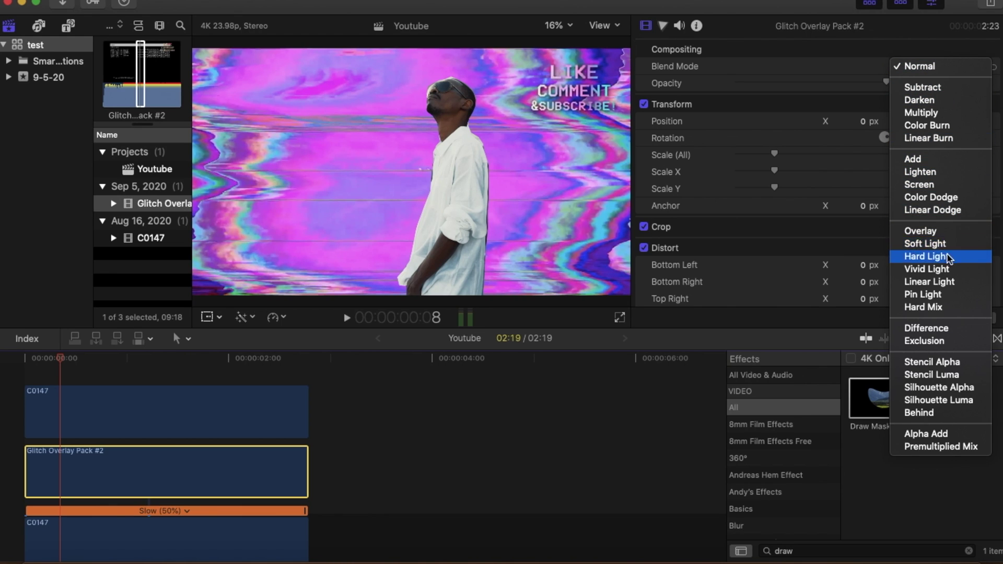
pyautogui.click(948, 270)
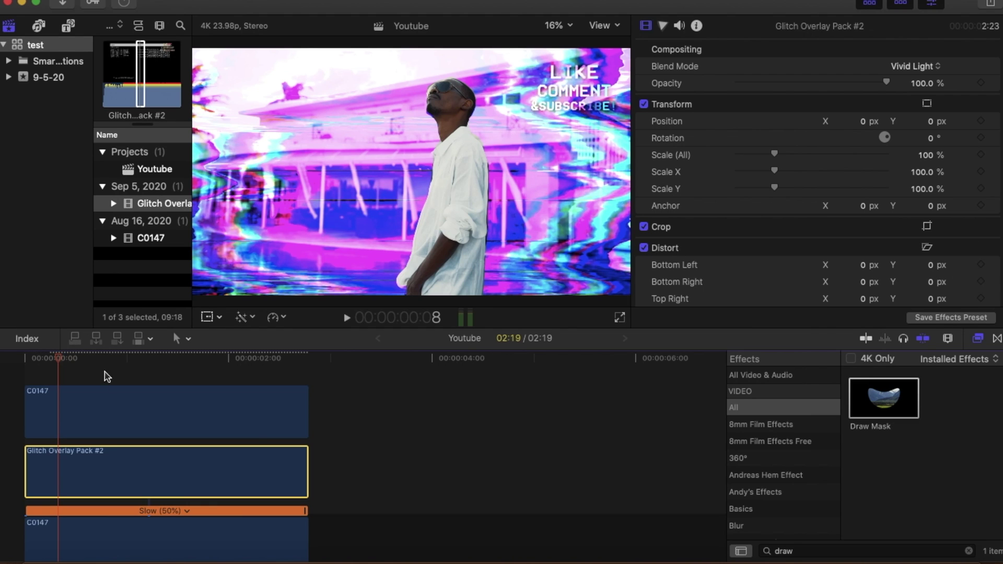
# Step: Invert the top C0147 clip's Draw Mask and keyframe its Feather to -20.0 at about 01:21
pyautogui.click(111, 406)
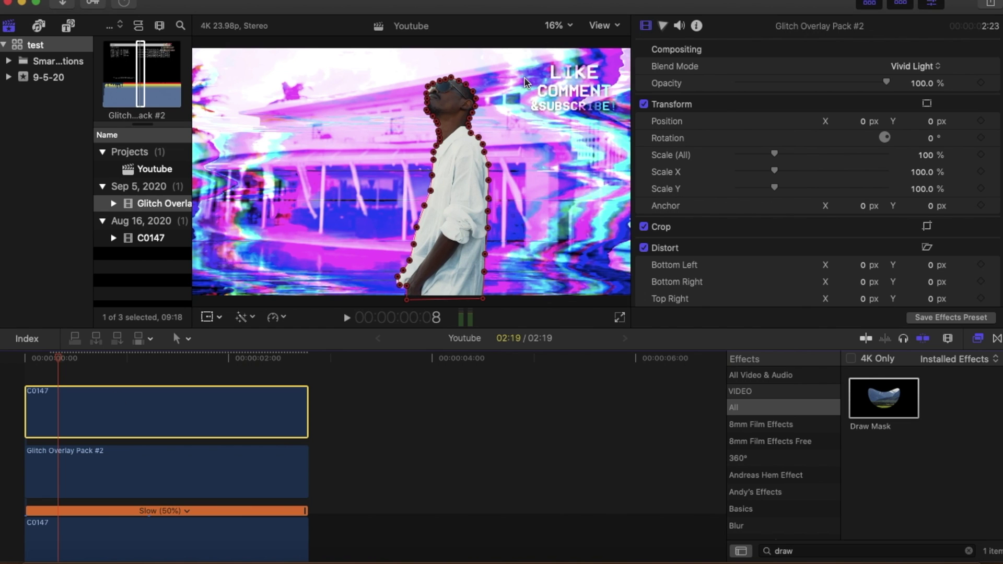
pyautogui.scroll(-3, 817, 232)
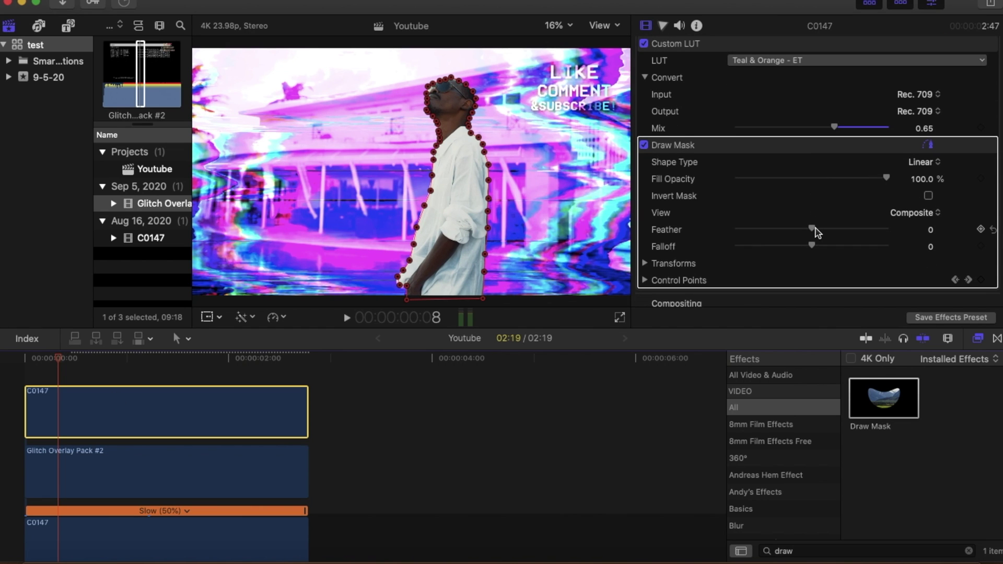
pyautogui.moveTo(818, 232); pyautogui.dragTo(813, 233)
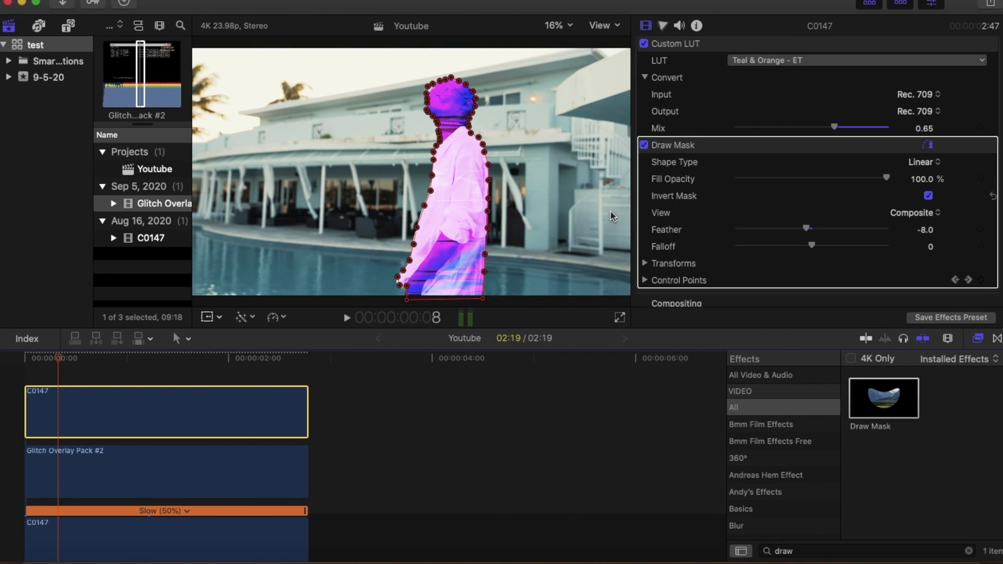
pyautogui.moveTo(58, 359); pyautogui.dragTo(10, 362)
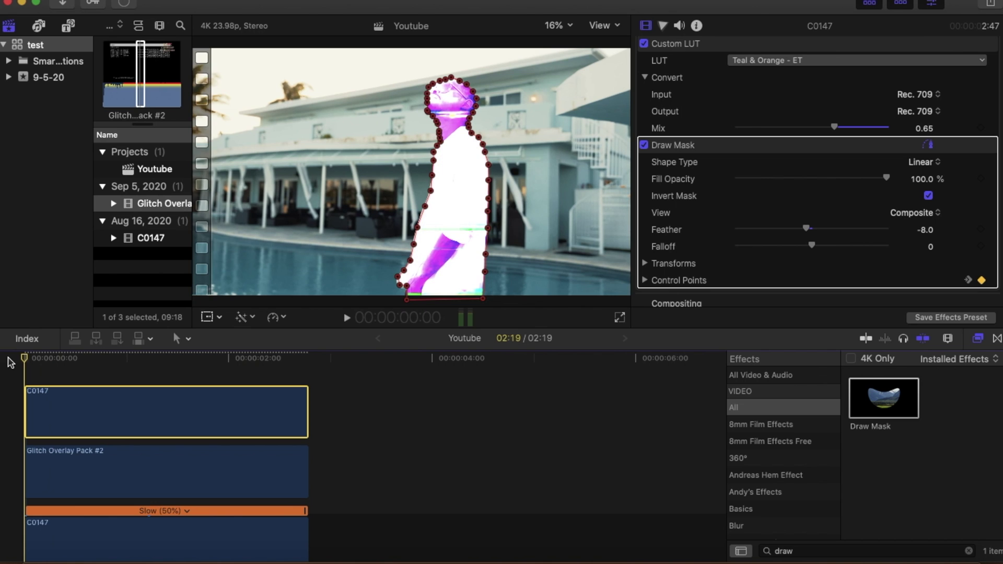
pyautogui.press('space')
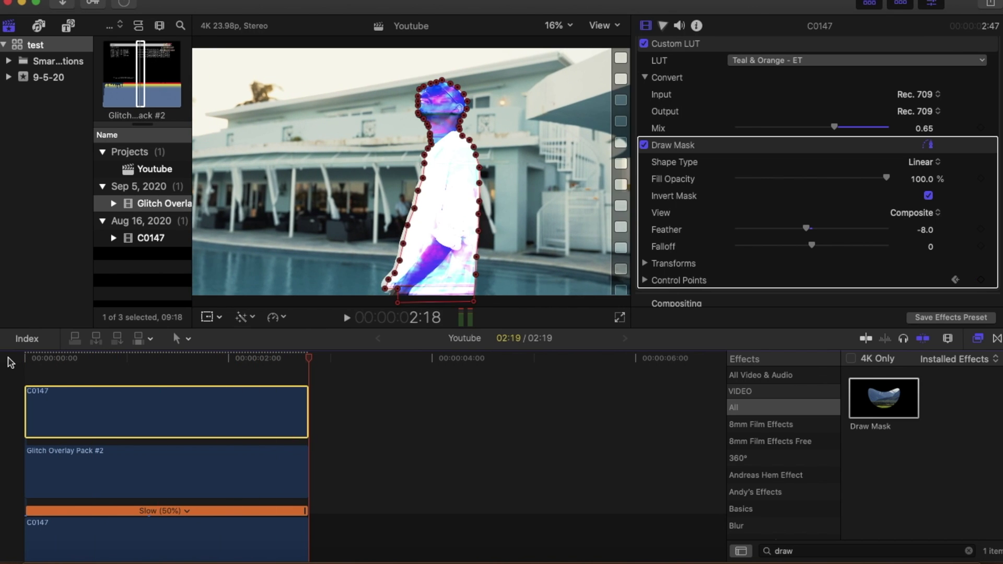
pyautogui.moveTo(11, 362); pyautogui.dragTo(215, 360)
pyautogui.moveTo(806, 229); pyautogui.dragTo(800, 229)
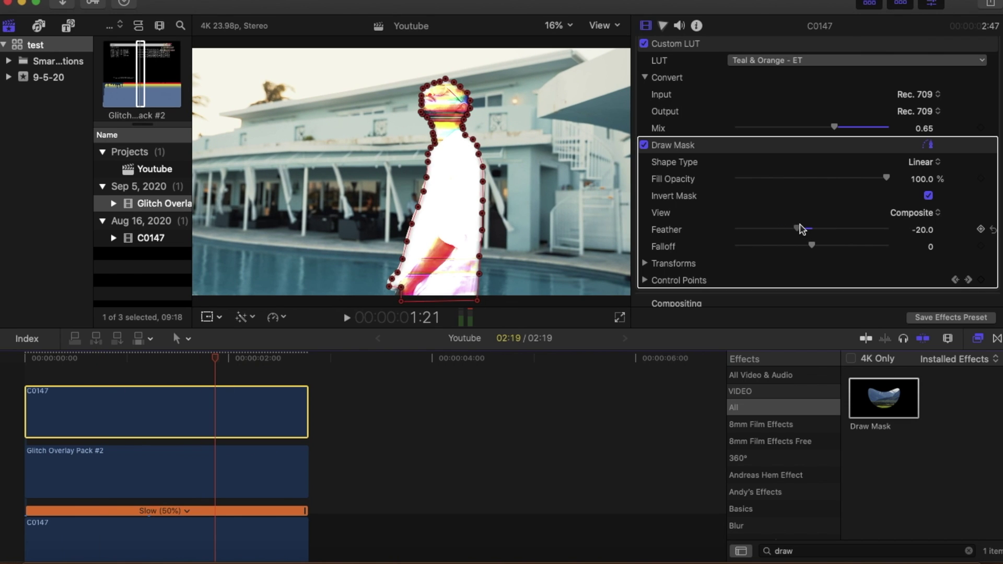
# Step: Duplicate the masked C0147 clip and select the top copy
pyautogui.click(13, 401)
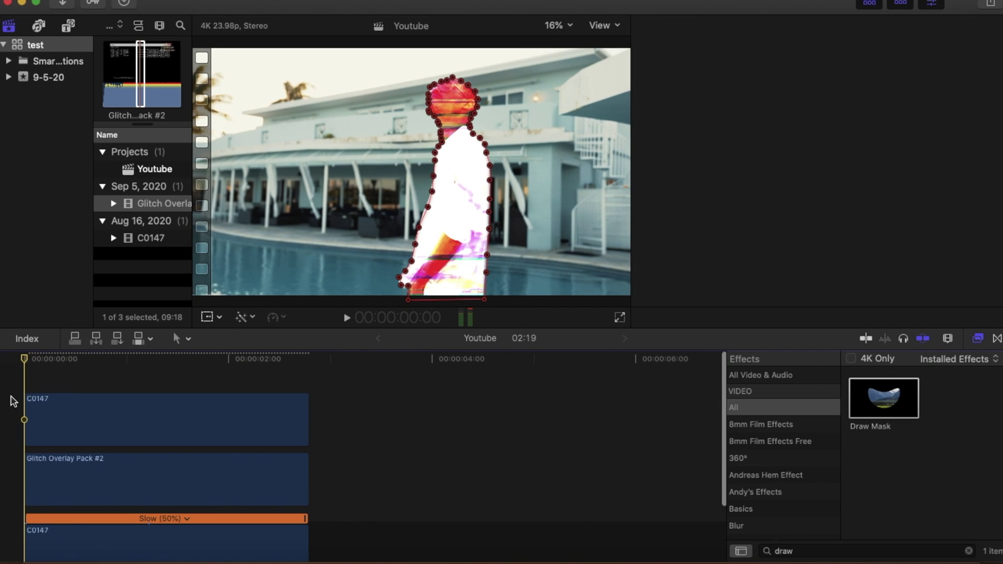
pyautogui.press('End')
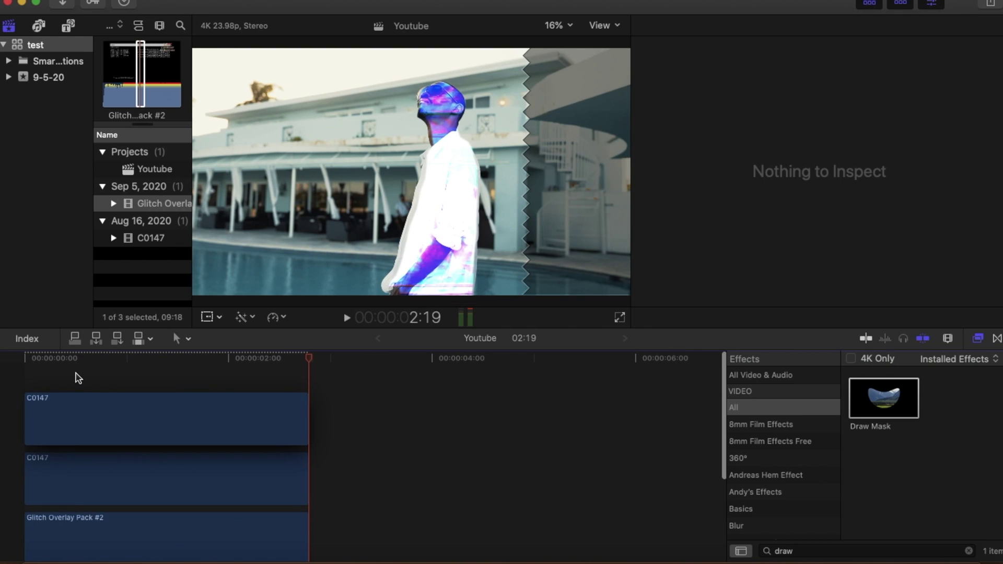
pyautogui.click(76, 399)
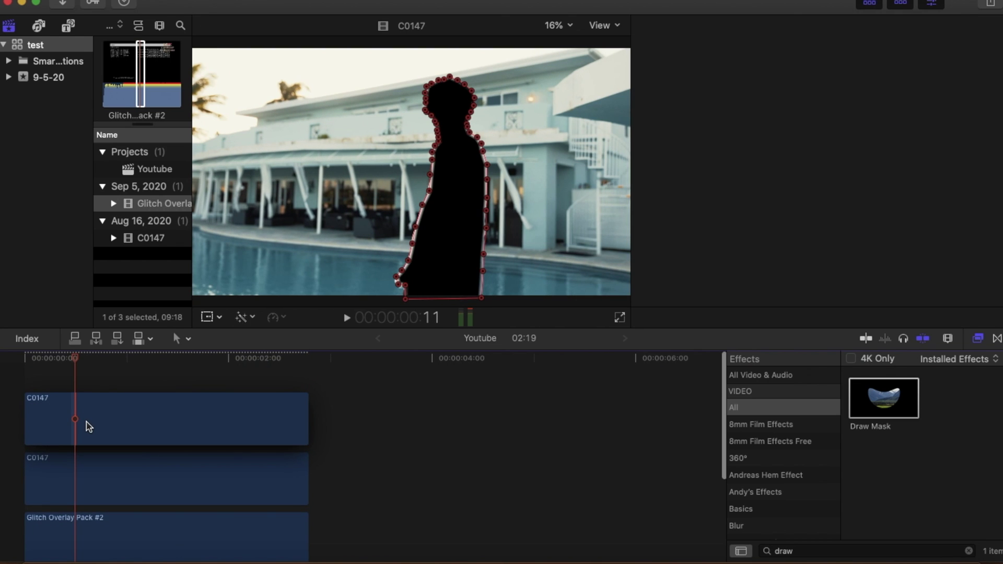
pyautogui.click(88, 426)
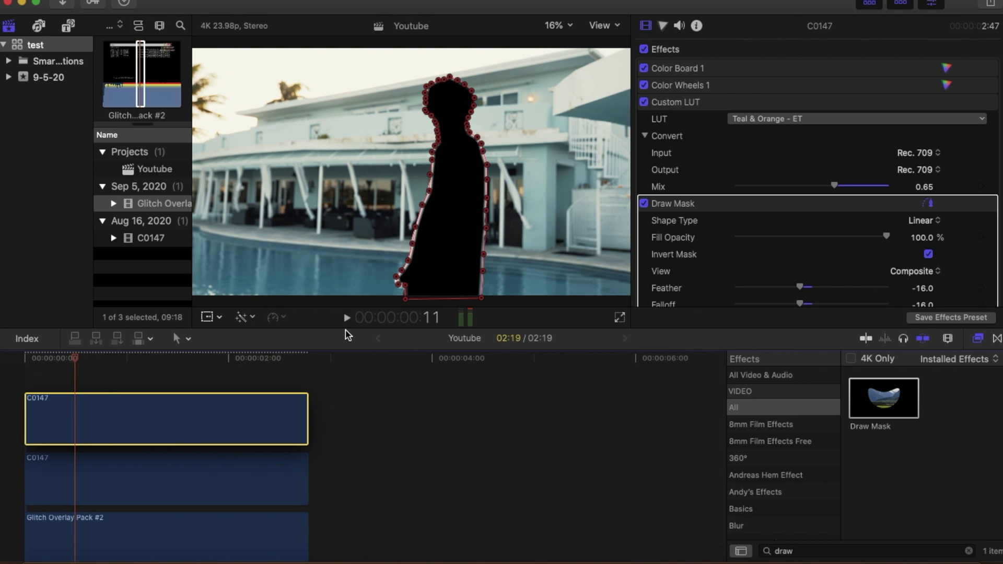
pyautogui.scroll(-5, 703, 222)
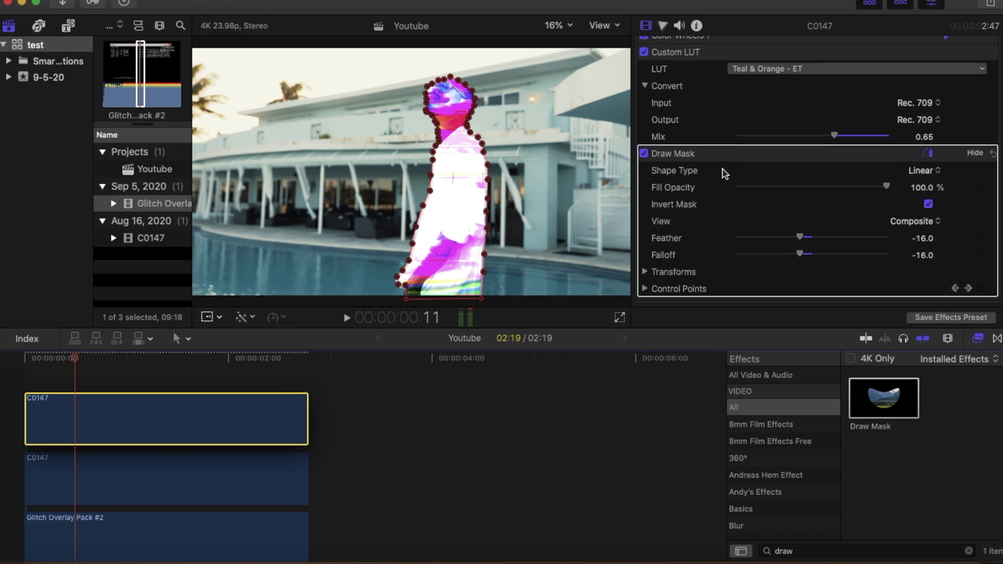
# Step: Search Effects for 'bad', apply Bad TV to the top copy, and set Static Type to TV static
pyautogui.click(801, 550)
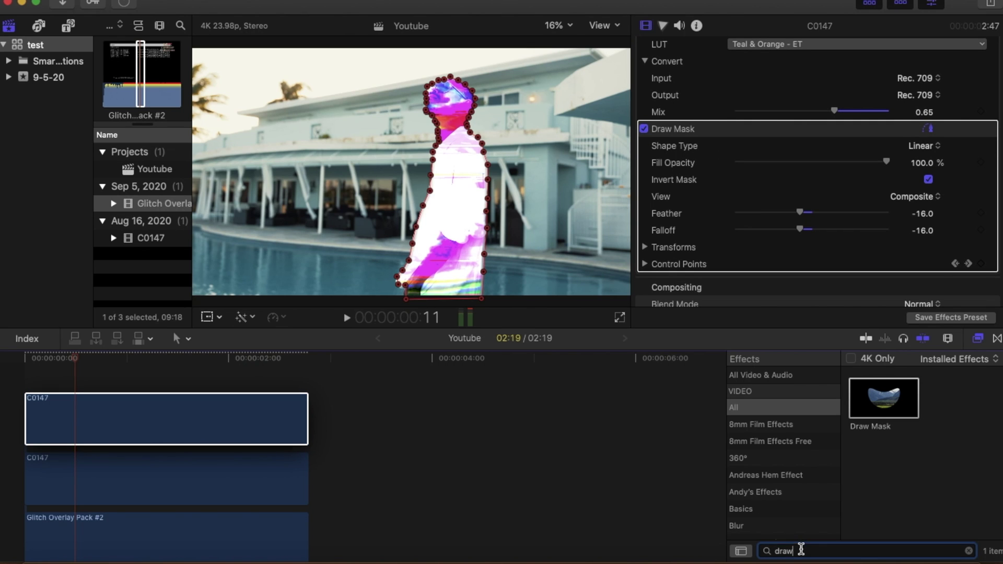
pyautogui.press('BackSpace')
pyautogui.write('ba')
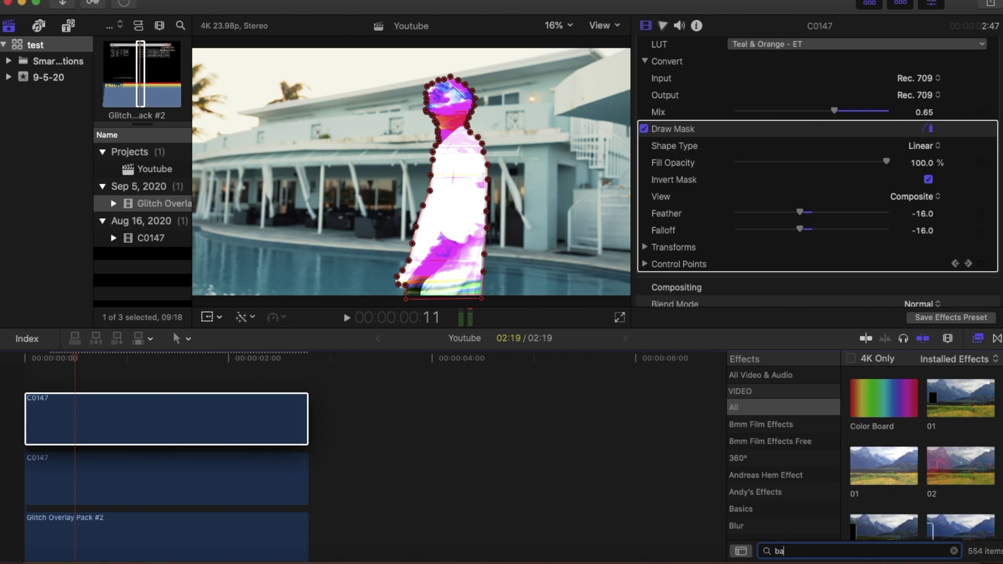
pyautogui.write('d')
pyautogui.moveTo(883, 398); pyautogui.dragTo(130, 418)
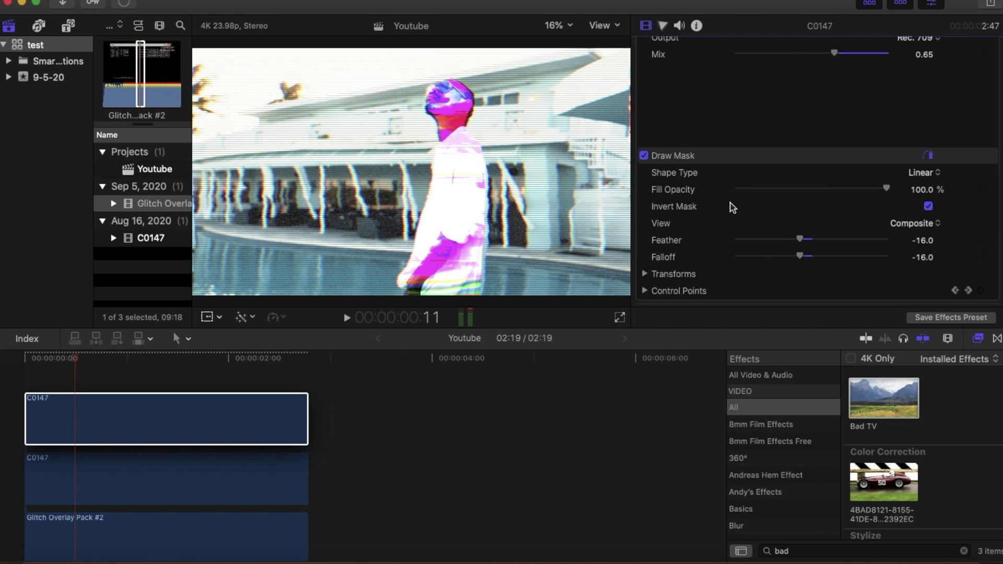
pyautogui.click(918, 99)
pyautogui.press('Escape')
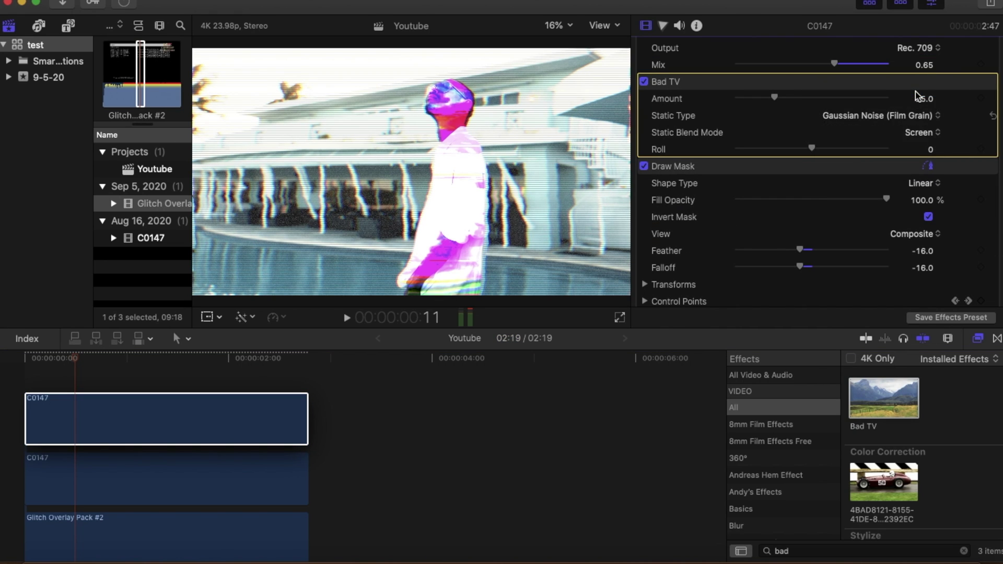
pyautogui.scroll(-3, 902, 178)
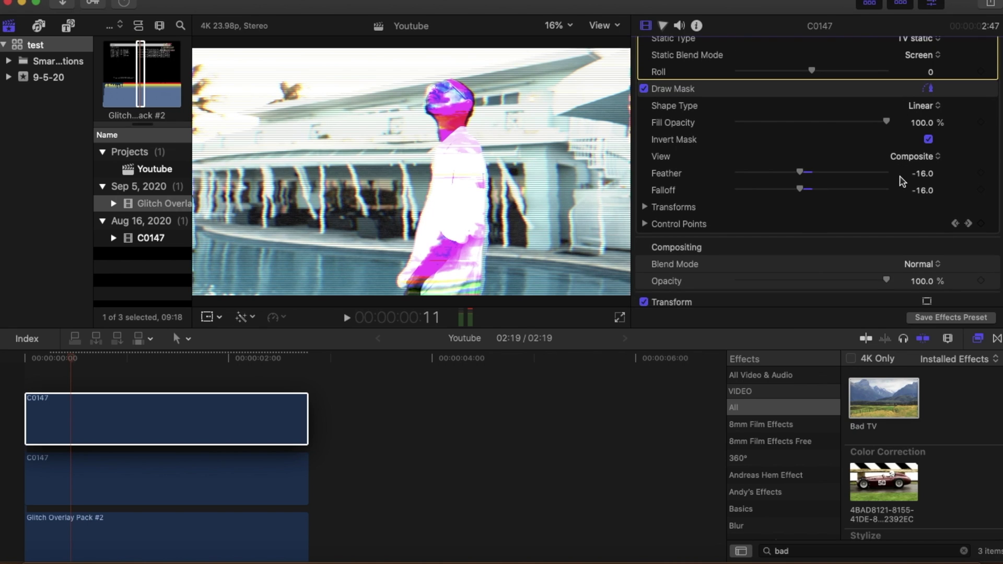
pyautogui.scroll(-1, 900, 178)
# Step: Set the copy's Blend Mode to Pin Light and play the result
pyautogui.click(928, 240)
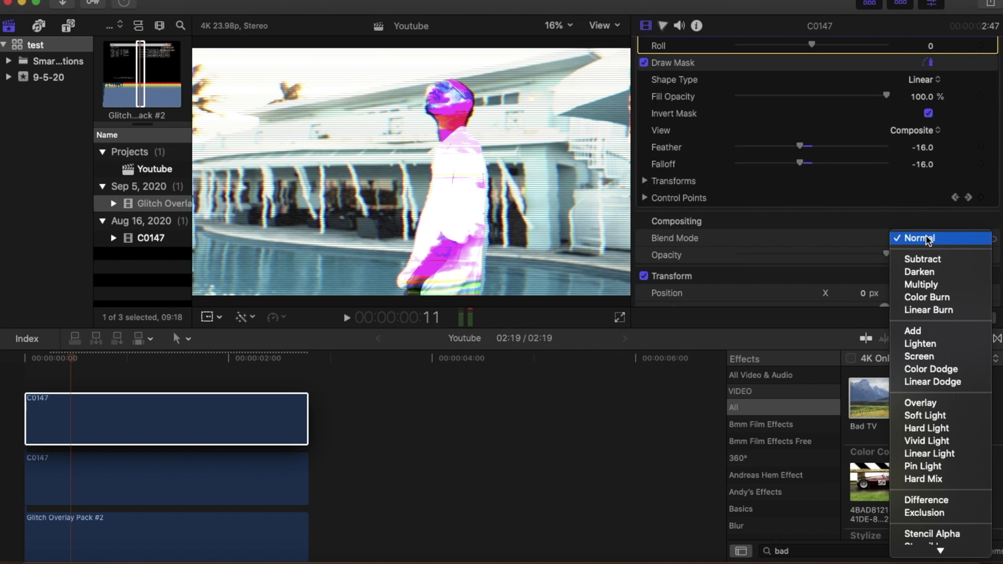
pyautogui.scroll(-3, 933, 376)
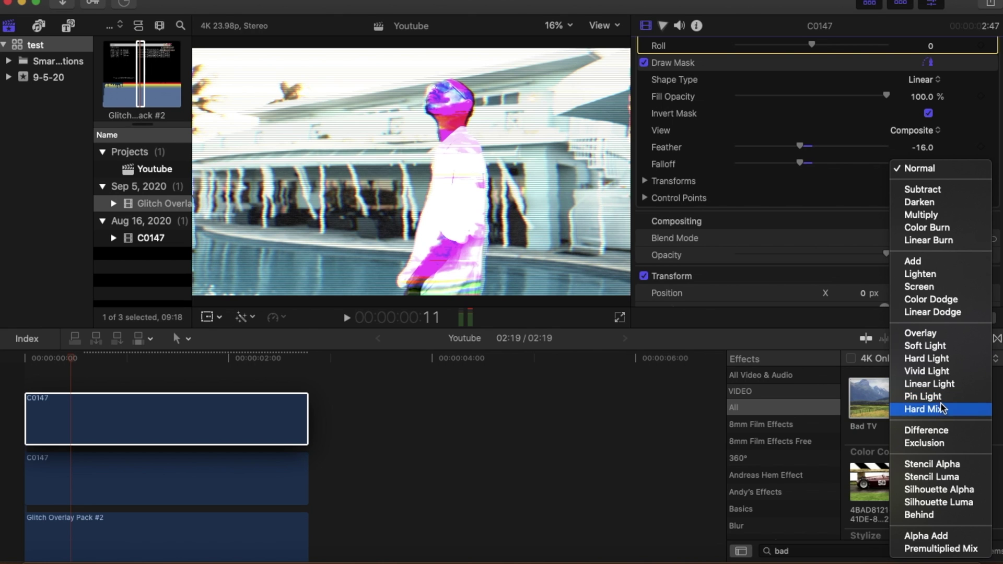
pyautogui.click(922, 396)
pyautogui.click(14, 383)
pyautogui.press('space')
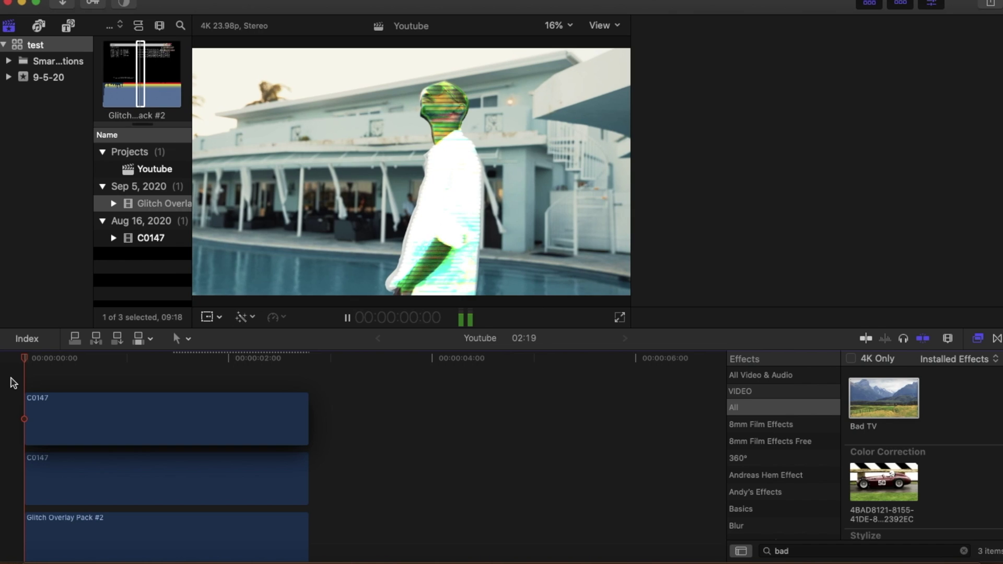
# Step: Raise the Bad TV Amount to 70.34 and preview the static from the start
pyautogui.click(157, 418)
pyautogui.press('space')
pyautogui.moveTo(807, 191); pyautogui.dragTo(843, 192)
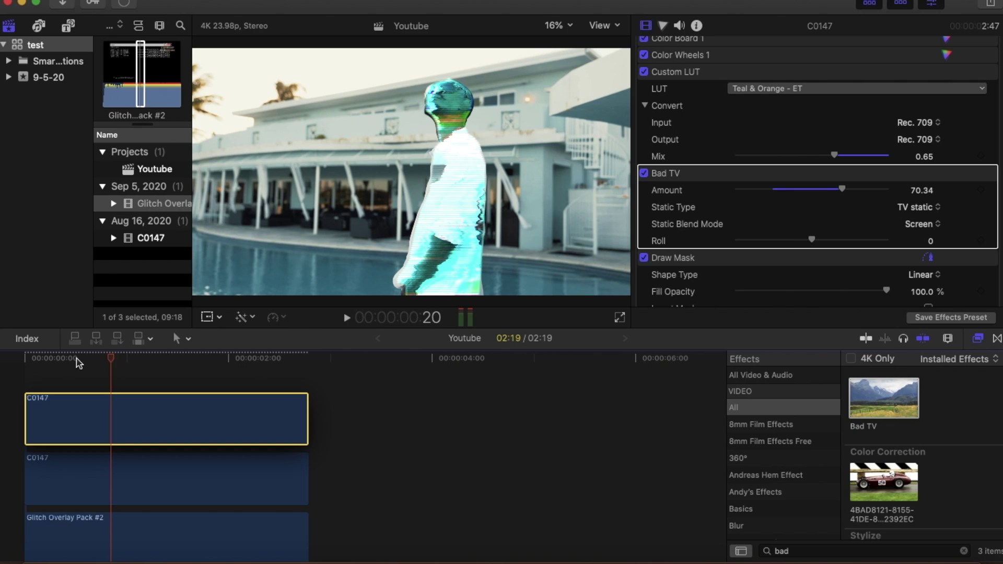
pyautogui.moveTo(113, 360); pyautogui.dragTo(18, 380)
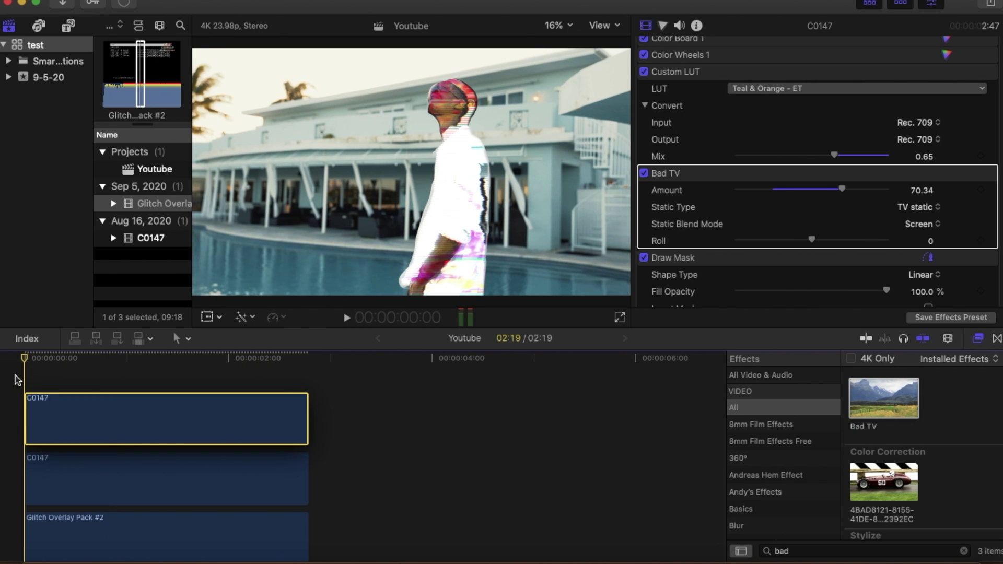
pyautogui.press('space')
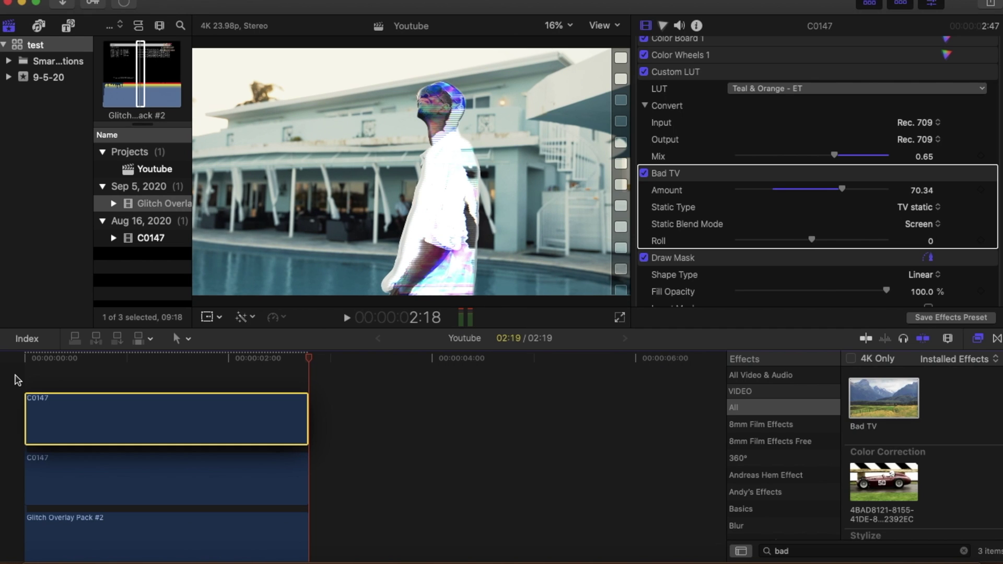
pyautogui.moveTo(309, 357); pyautogui.dragTo(177, 371)
pyautogui.moveTo(101, 375); pyautogui.dragTo(23, 379)
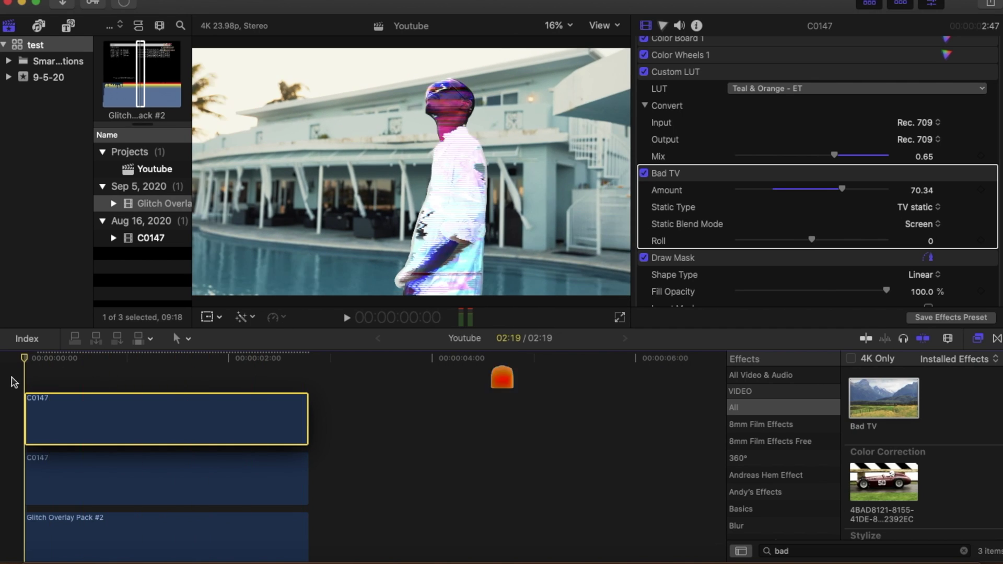